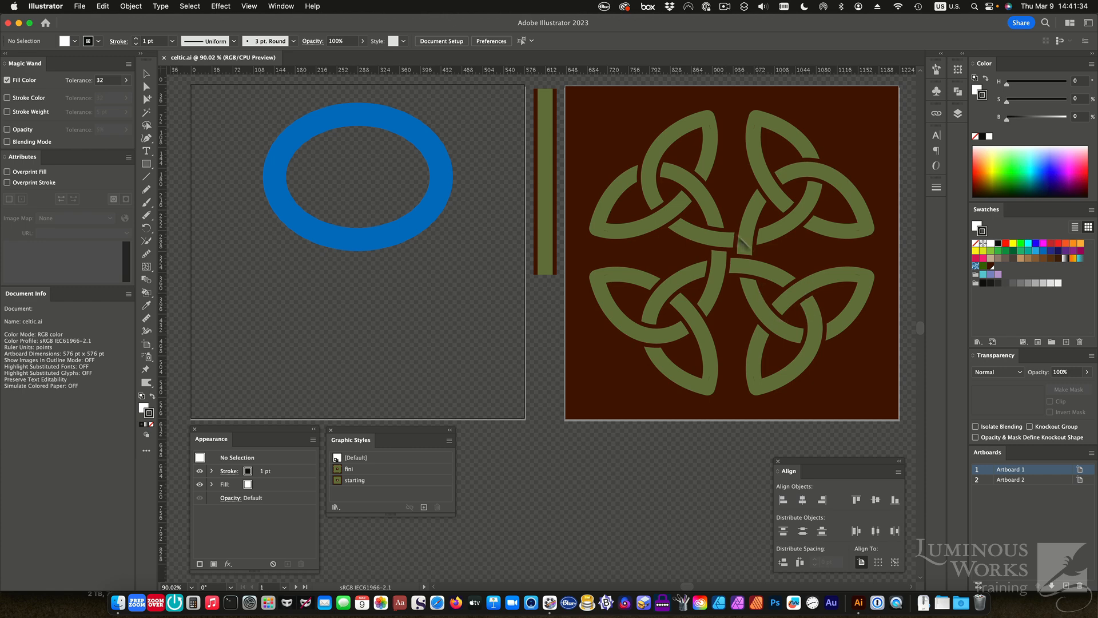
Turn the blue ellipse into a radial repeat with 4 instances
{"action": "left_click", "coordinate": [339, 236]}
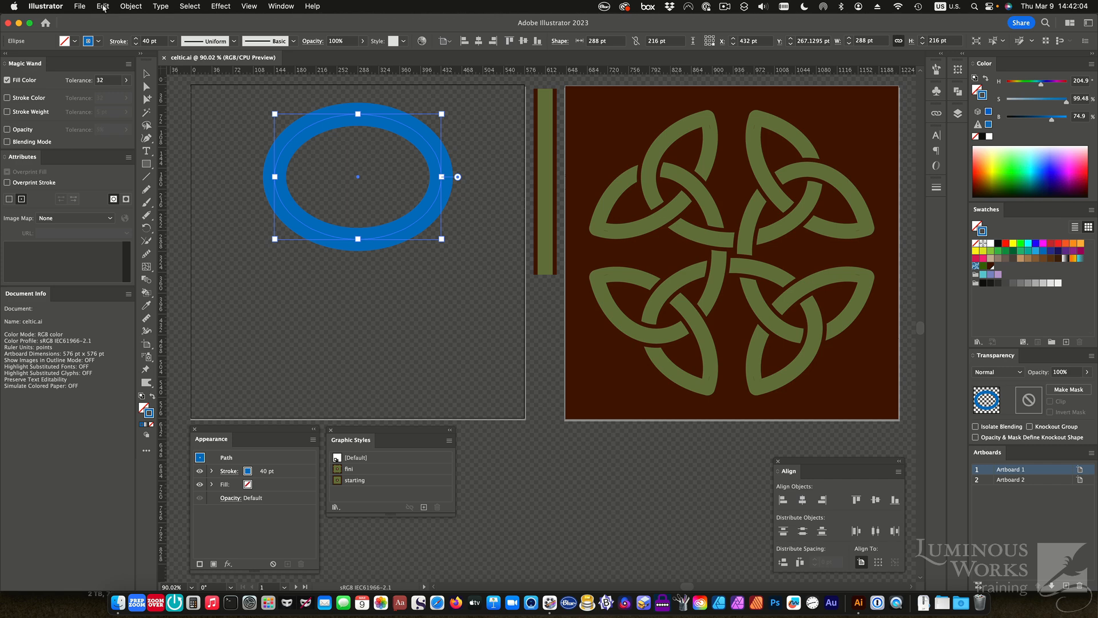
{"action": "left_click", "coordinate": [123, 8]}
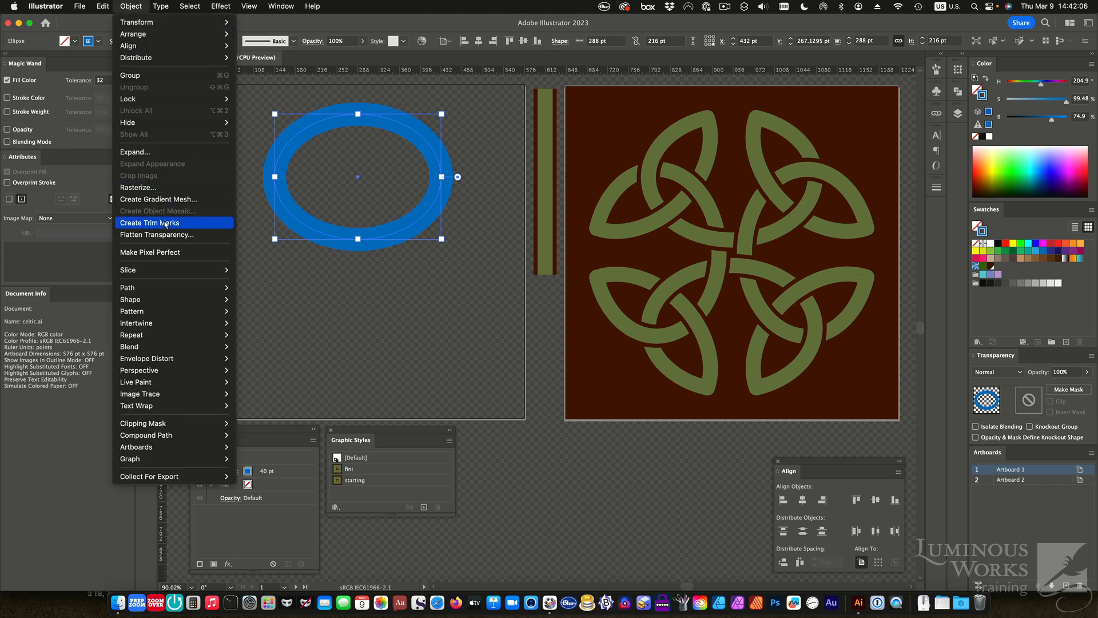
{"action": "mouse_move", "coordinate": [164, 336]}
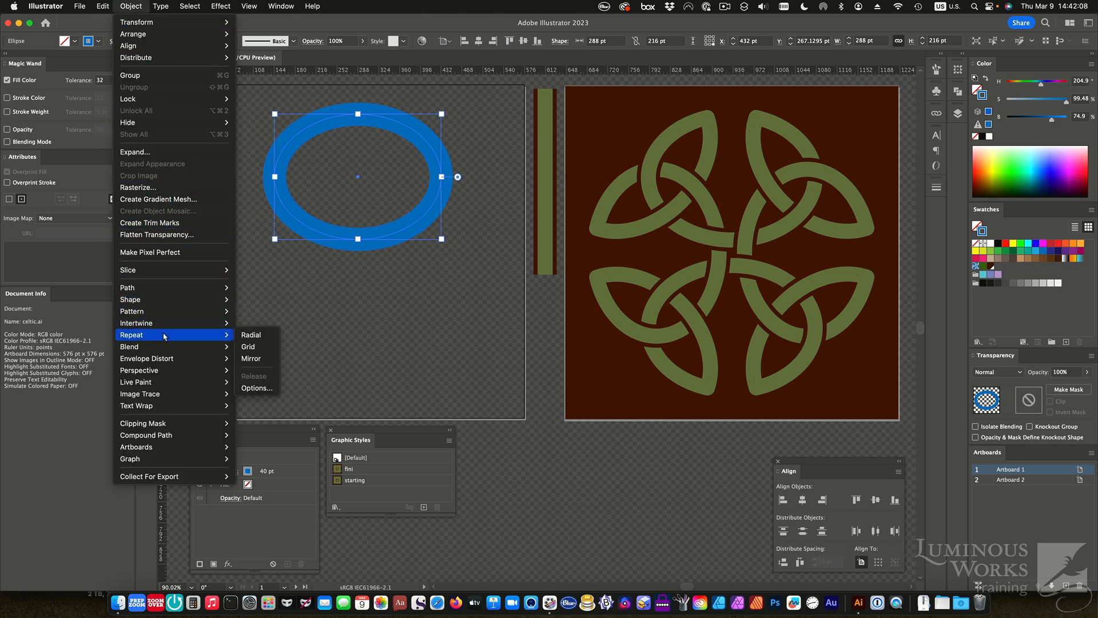
{"action": "left_click", "coordinate": [253, 336]}
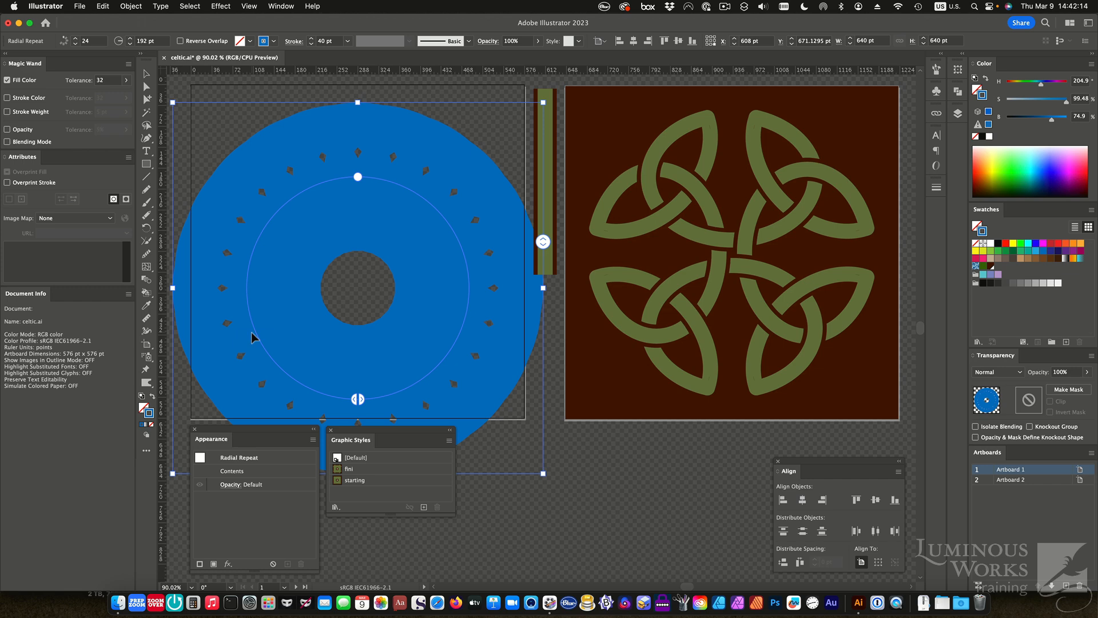
{"action": "left_click_drag", "start_coordinate": [542, 241], "coordinate": [538, 359]}
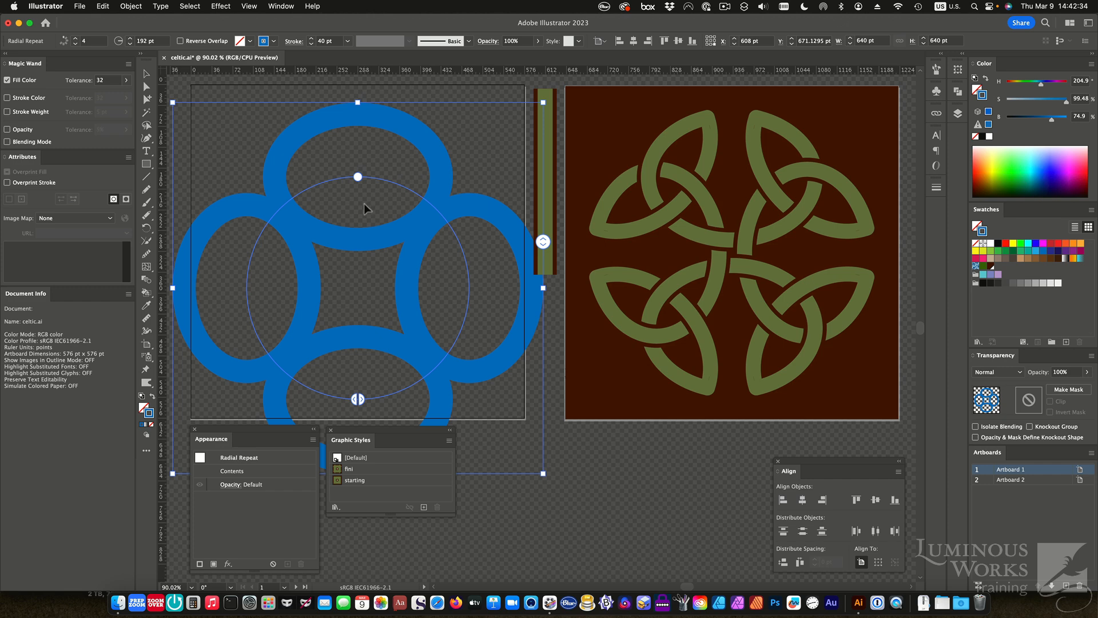
Set the radial repeat's radius to 132 pt so the blue ellipses overlap around the centre
{"action": "left_click", "coordinate": [143, 7]}
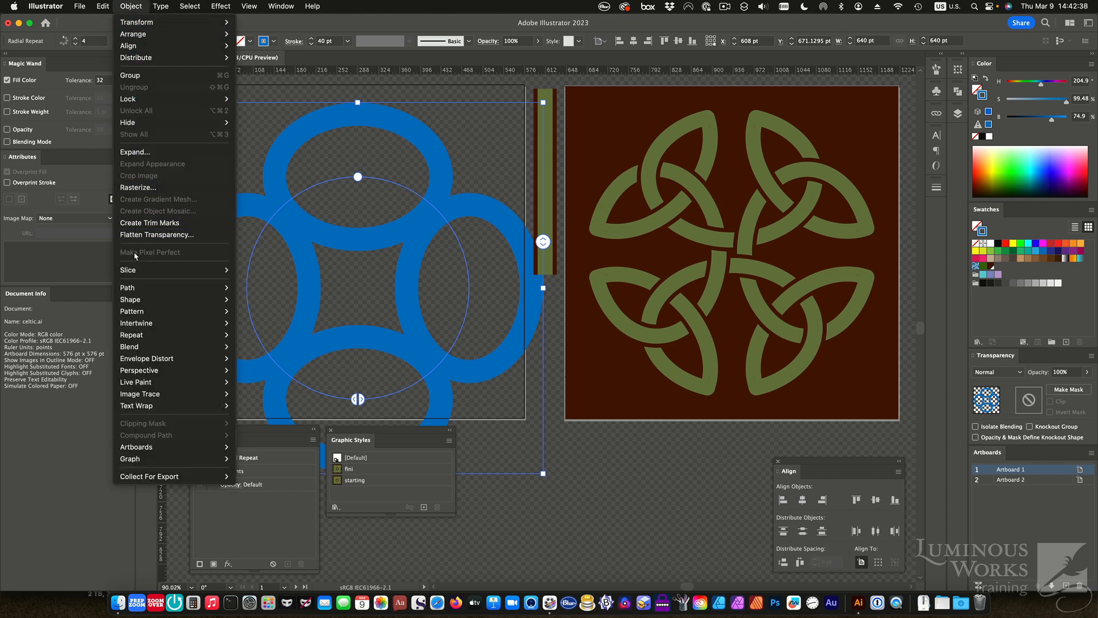
{"action": "mouse_move", "coordinate": [143, 337]}
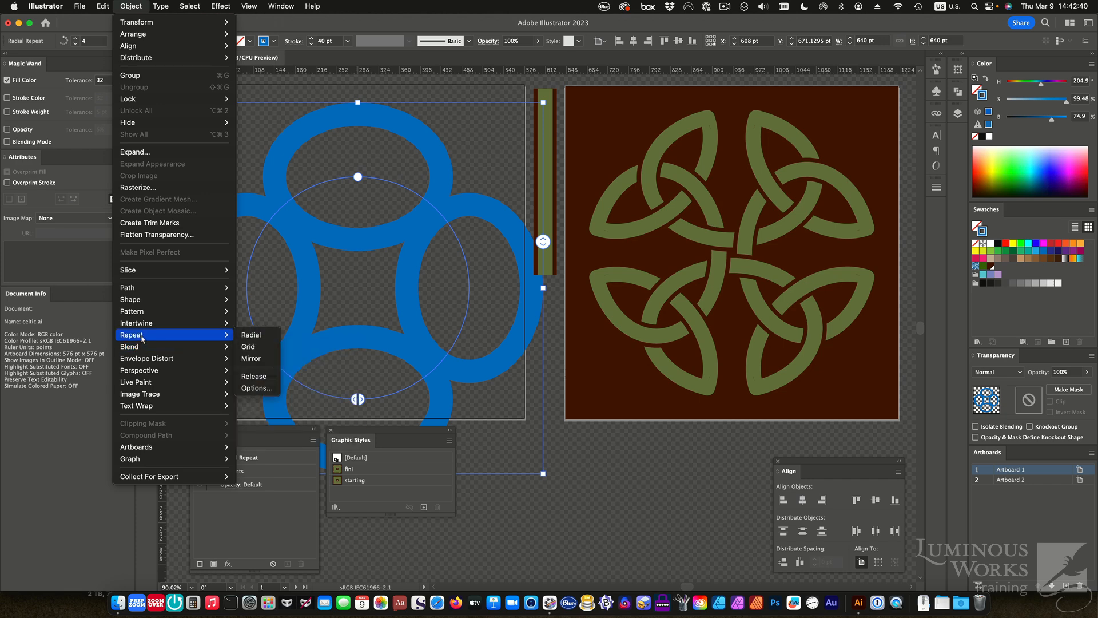
{"action": "left_click", "coordinate": [256, 387]}
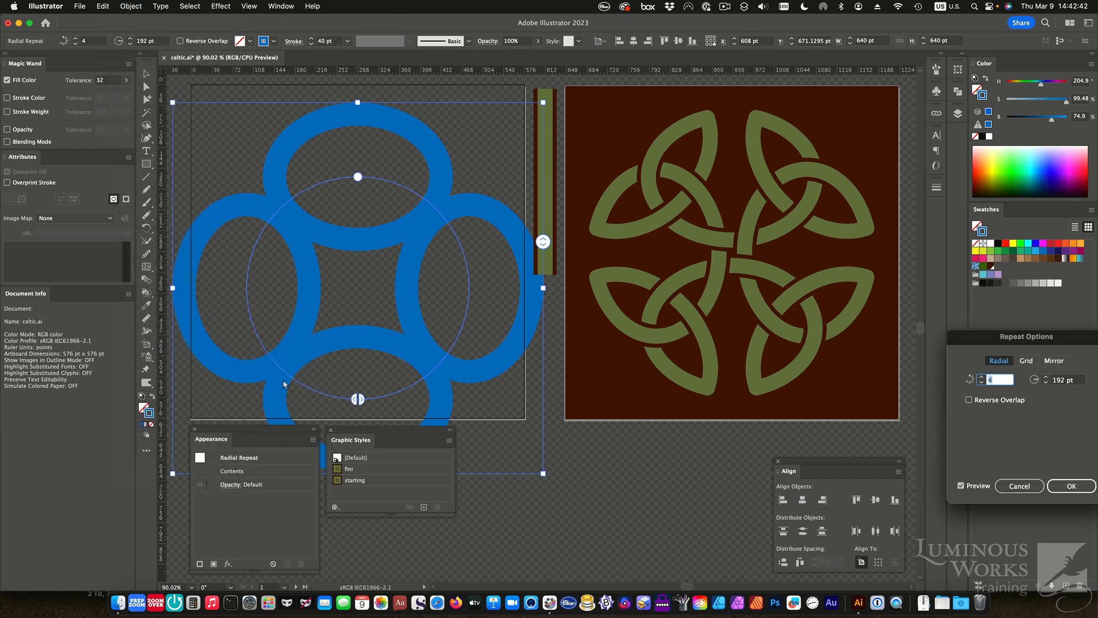
{"action": "left_click_drag", "start_coordinate": [1001, 344], "coordinate": [659, 289]}
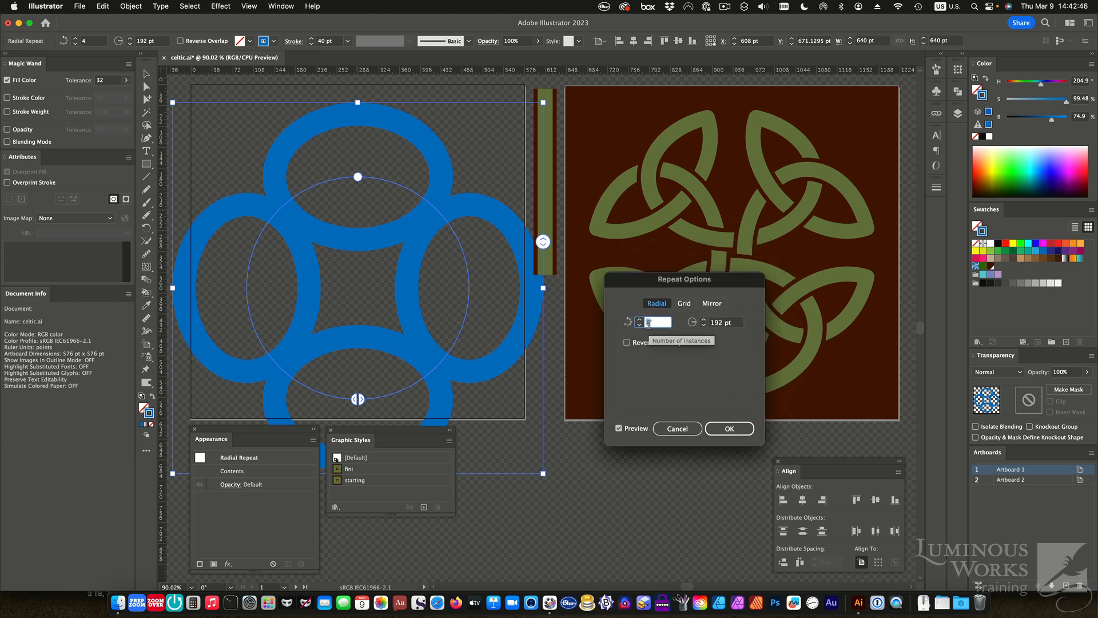
{"action": "left_click", "coordinate": [704, 325]}
{"action": "left_click", "coordinate": [704, 326]}
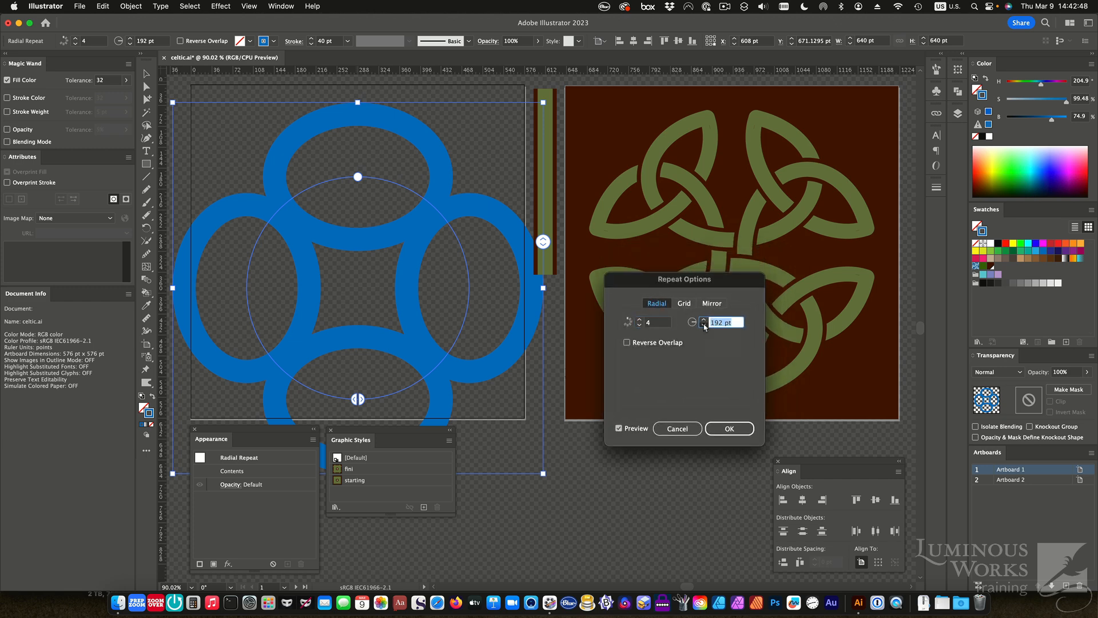
{"action": "left_click", "coordinate": [704, 326]}
{"action": "left_click", "coordinate": [704, 325]}
{"action": "left_click", "coordinate": [704, 325]}
{"action": "left_click", "coordinate": [704, 326]}
{"action": "left_click", "coordinate": [703, 325]}
{"action": "left_click", "coordinate": [704, 325]}
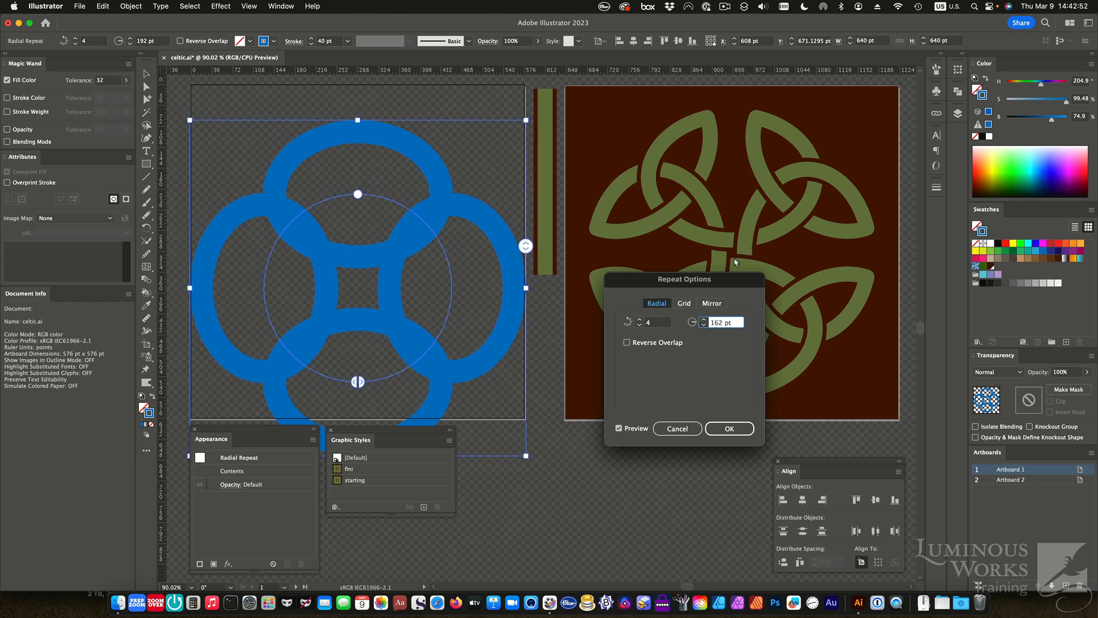
{"action": "left_click", "coordinate": [704, 326]}
{"action": "left_click", "coordinate": [703, 325]}
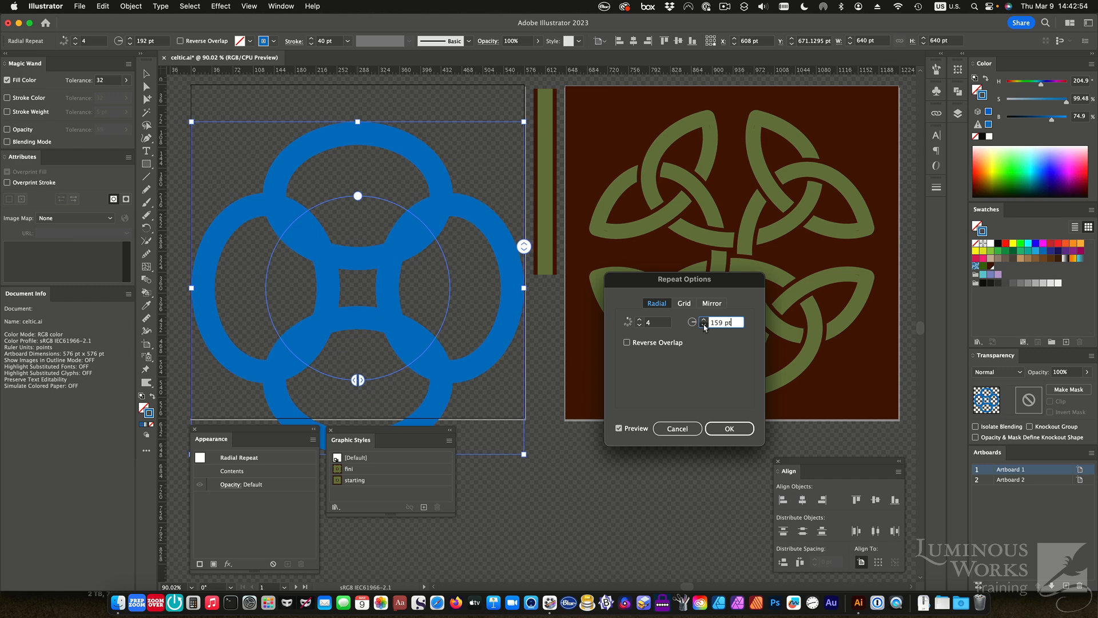
{"action": "left_click", "coordinate": [704, 326]}
{"action": "left_click", "coordinate": [703, 325]}
{"action": "left_click", "coordinate": [704, 326]}
{"action": "left_click", "coordinate": [704, 325]}
{"action": "left_click", "coordinate": [704, 326]}
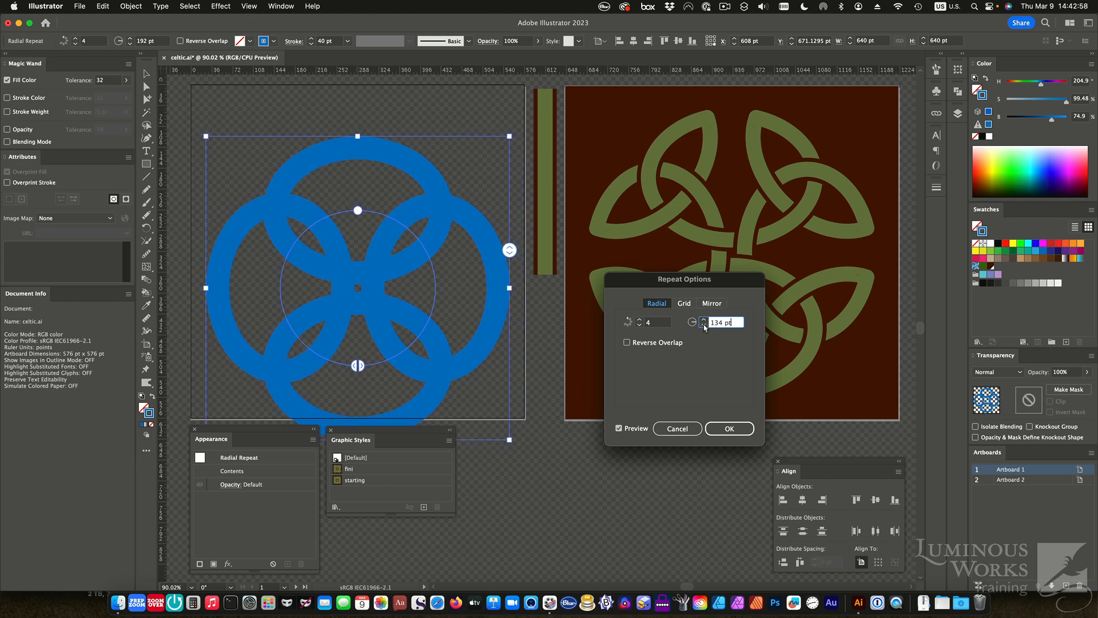
{"action": "left_click", "coordinate": [704, 325]}
{"action": "left_click", "coordinate": [704, 326]}
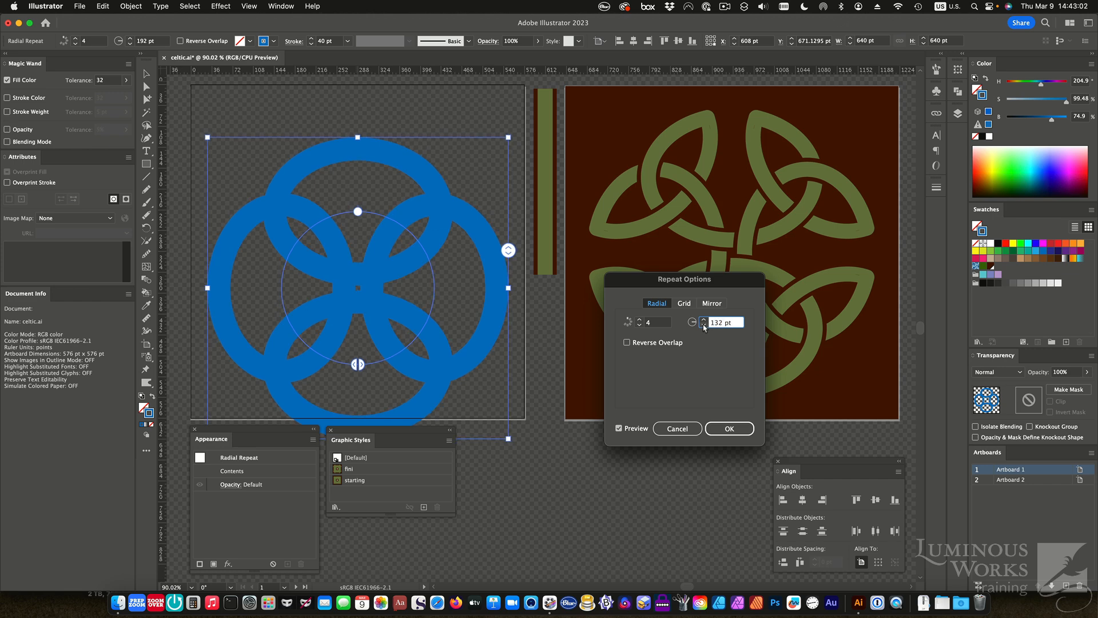
{"action": "left_click", "coordinate": [740, 428]}
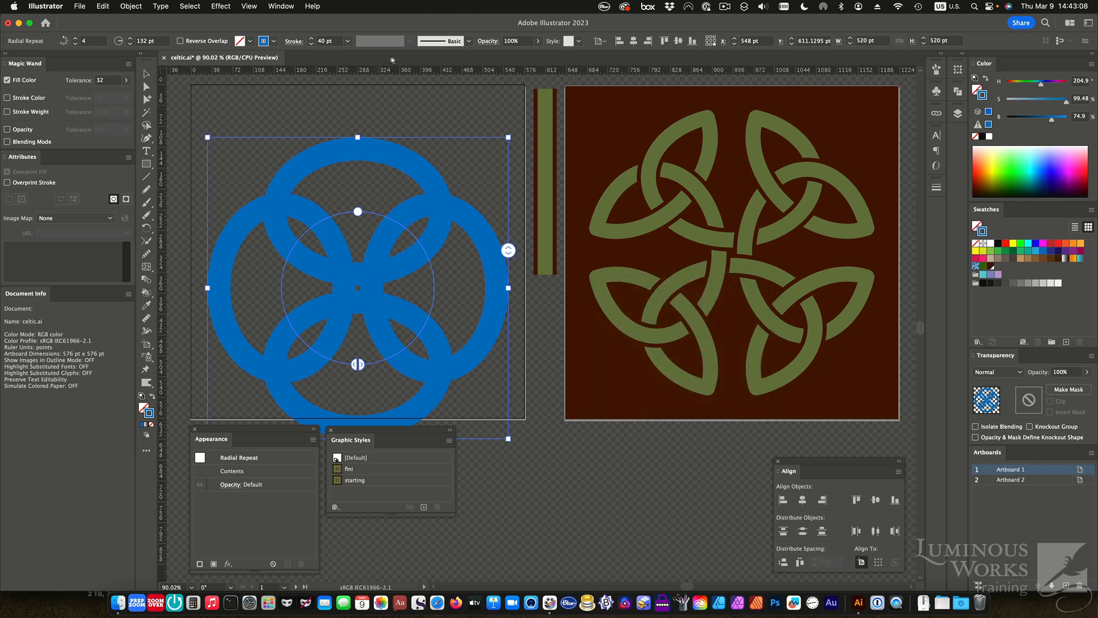
Centre the blue radial repeat vertically on the artboard and paste a copy of it in front
{"action": "left_click", "coordinate": [678, 41]}
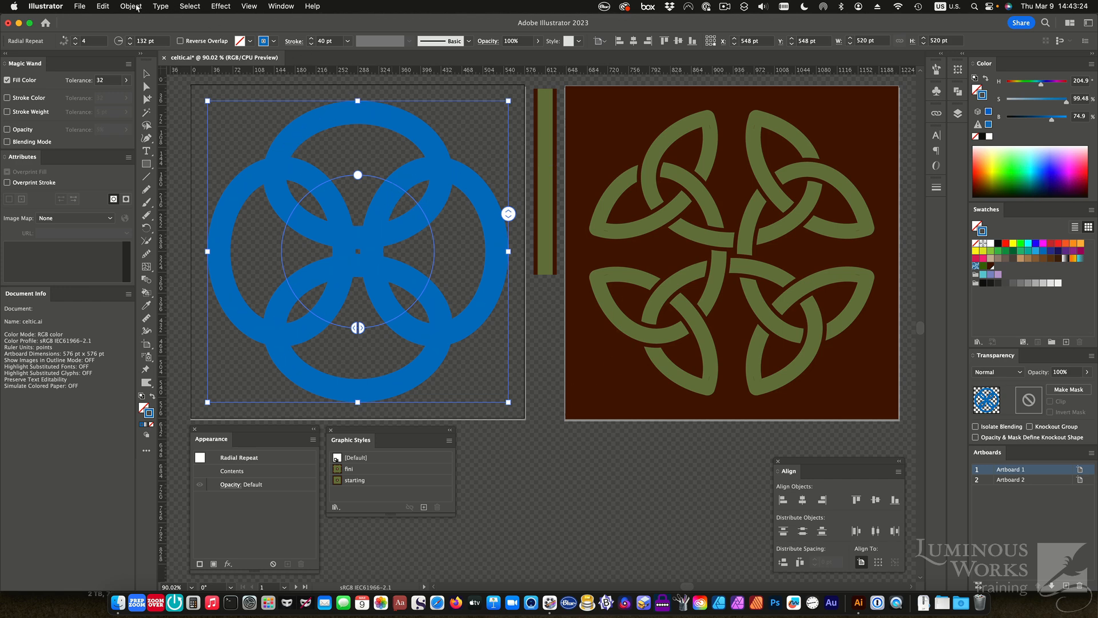
{"action": "left_click", "coordinate": [105, 7]}
{"action": "left_click", "coordinate": [118, 87]}
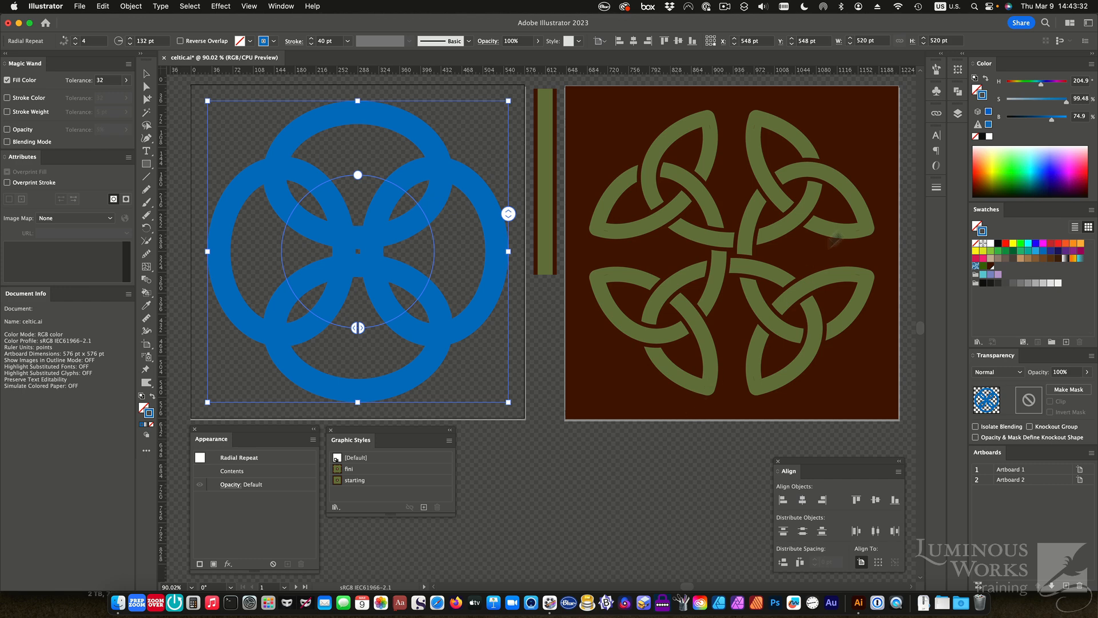
Recolour the front copy's stroke green with a hue of about 160° and rotate it 45°
{"action": "left_click", "coordinate": [957, 113]}
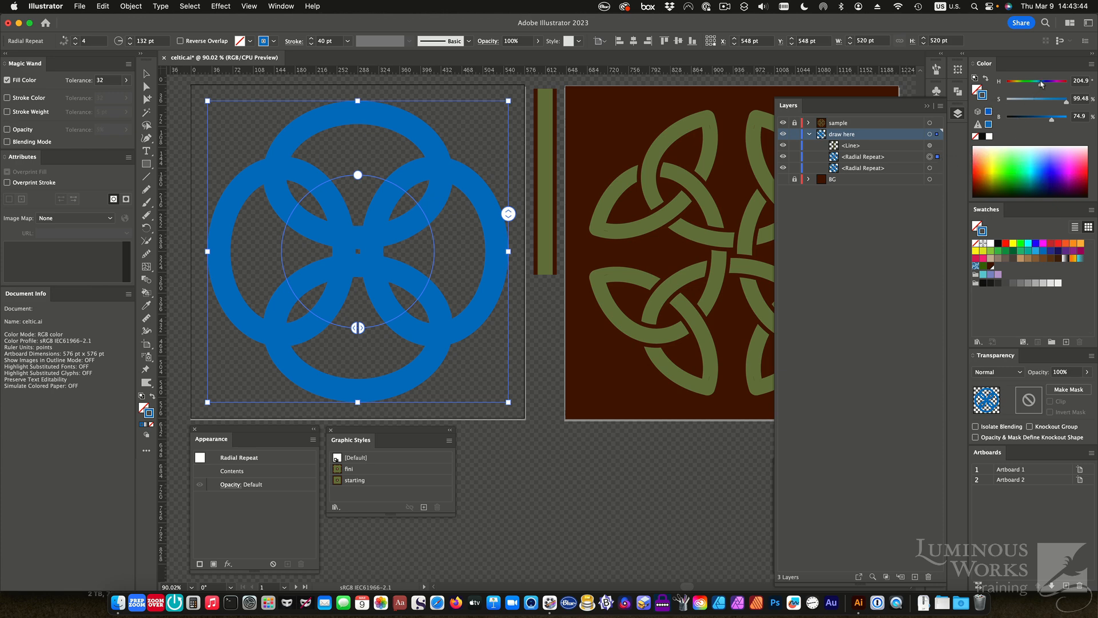
{"action": "left_click_drag", "start_coordinate": [1041, 84], "coordinate": [1034, 85]}
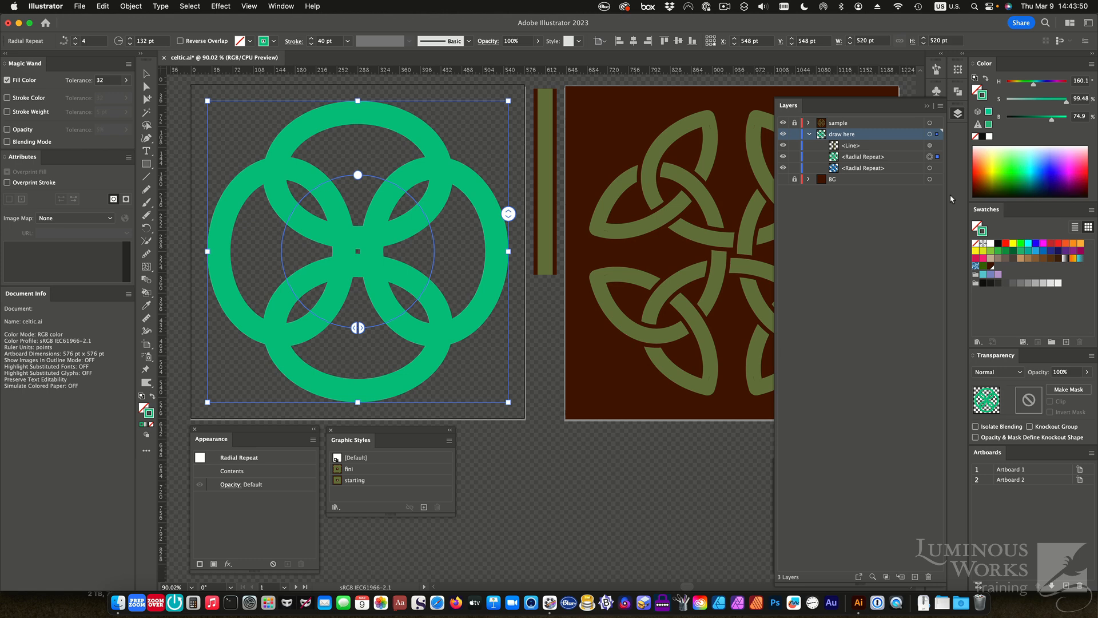
{"action": "left_click", "coordinate": [957, 113]}
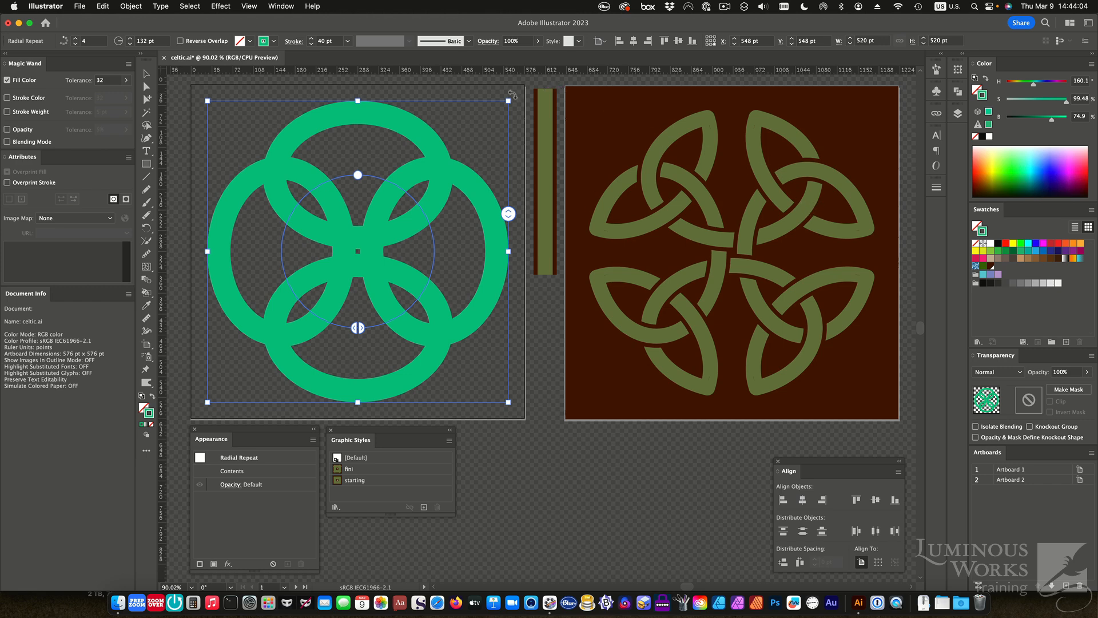
{"action": "left_click_drag", "start_coordinate": [511, 95], "coordinate": [560, 216]}
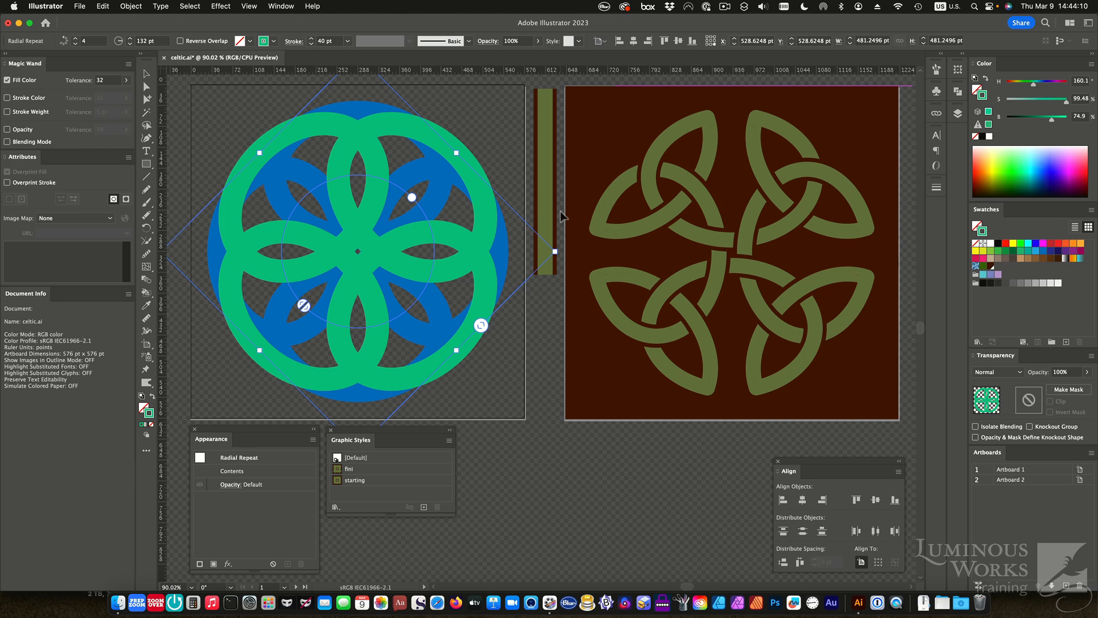
Set the green radial repeat's radius to 233 pt, keeping 4 instances
{"action": "left_click", "coordinate": [124, 7]}
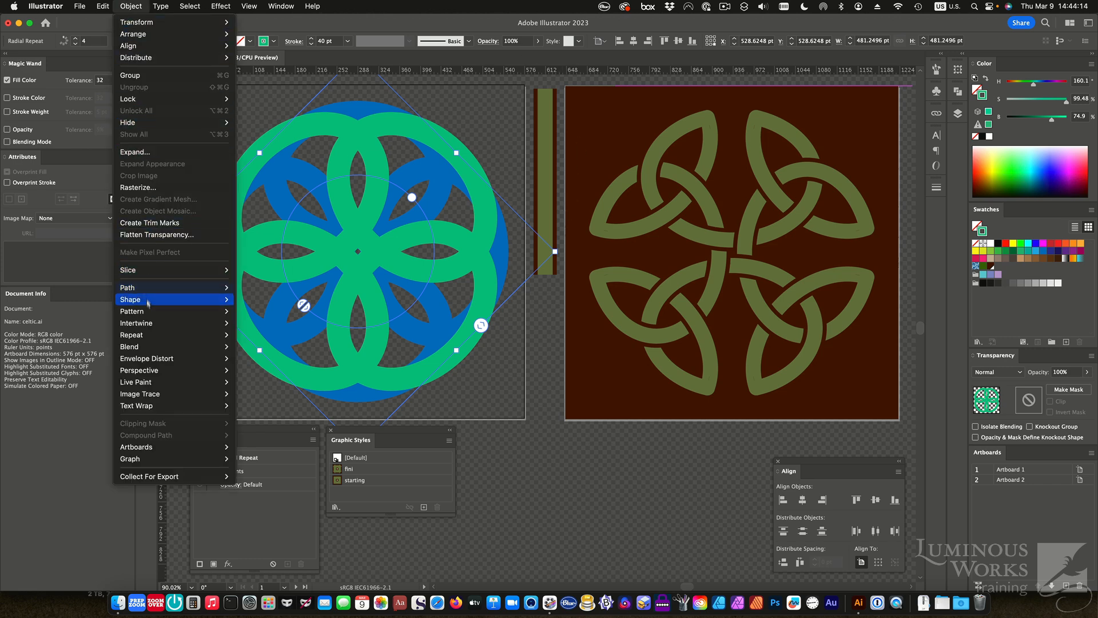
{"action": "mouse_move", "coordinate": [148, 335]}
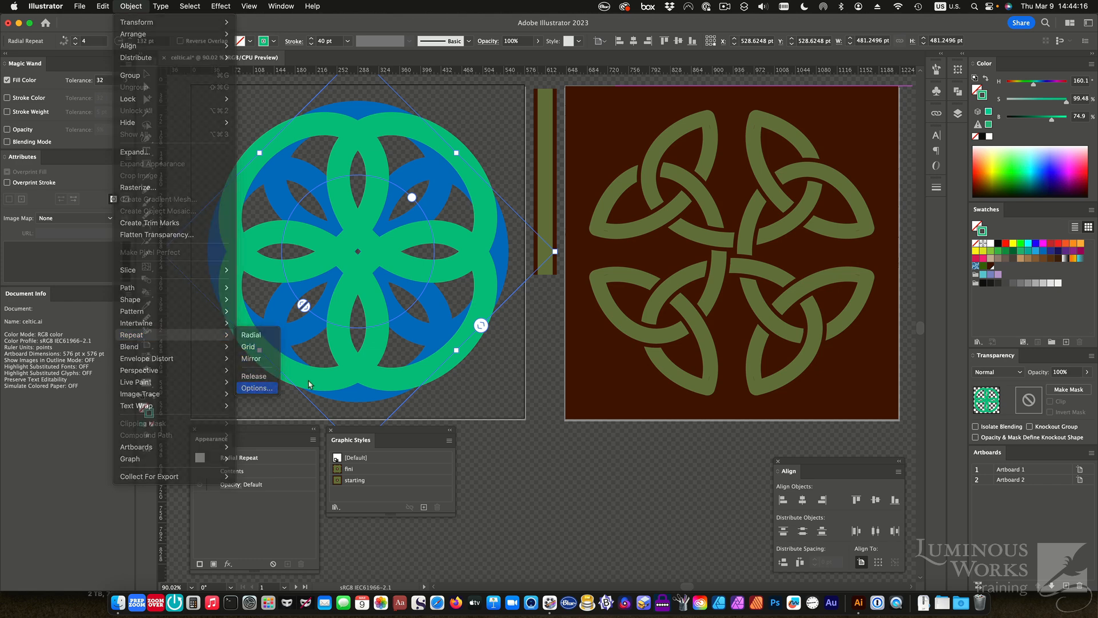
{"action": "left_click", "coordinate": [258, 389]}
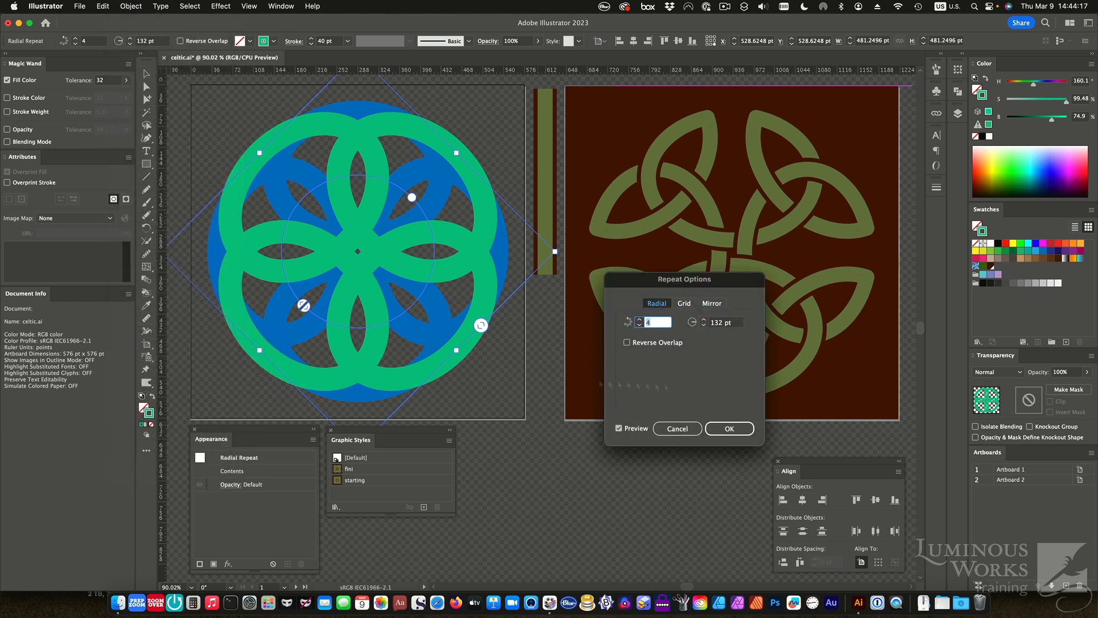
{"action": "left_click", "coordinate": [704, 320], "text": "shift"}
{"action": "left_click", "coordinate": [703, 320], "text": "shift"}
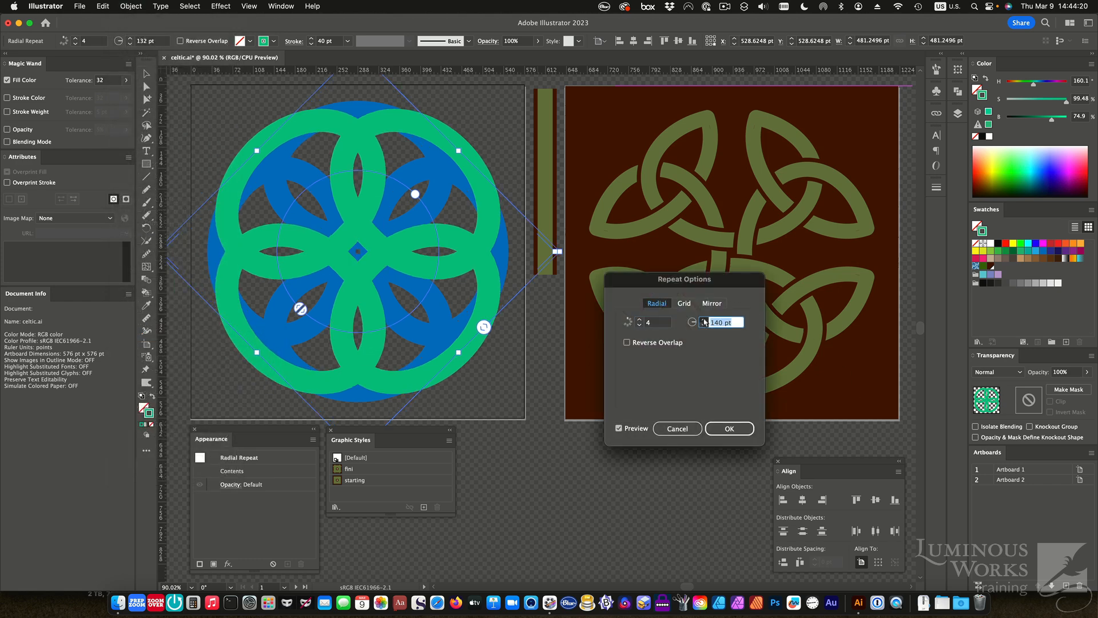
{"action": "left_click", "coordinate": [704, 320], "text": "shift"}
{"action": "left_click", "coordinate": [704, 320], "text": "shift"}
{"action": "left_click", "coordinate": [704, 321], "text": "shift"}
{"action": "left_click", "coordinate": [704, 321], "text": "shift"}
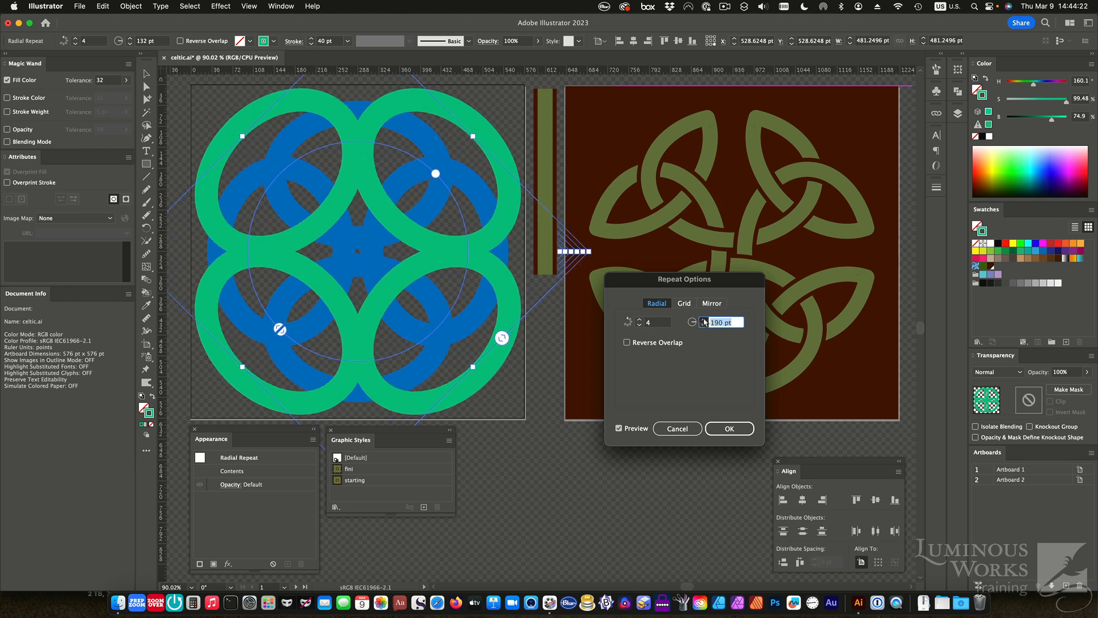
{"action": "left_click", "coordinate": [704, 320], "text": "shift"}
{"action": "left_click", "coordinate": [704, 320], "text": "shift"}
{"action": "left_click", "coordinate": [704, 321], "text": "shift"}
{"action": "left_click", "coordinate": [704, 321], "text": "shift"}
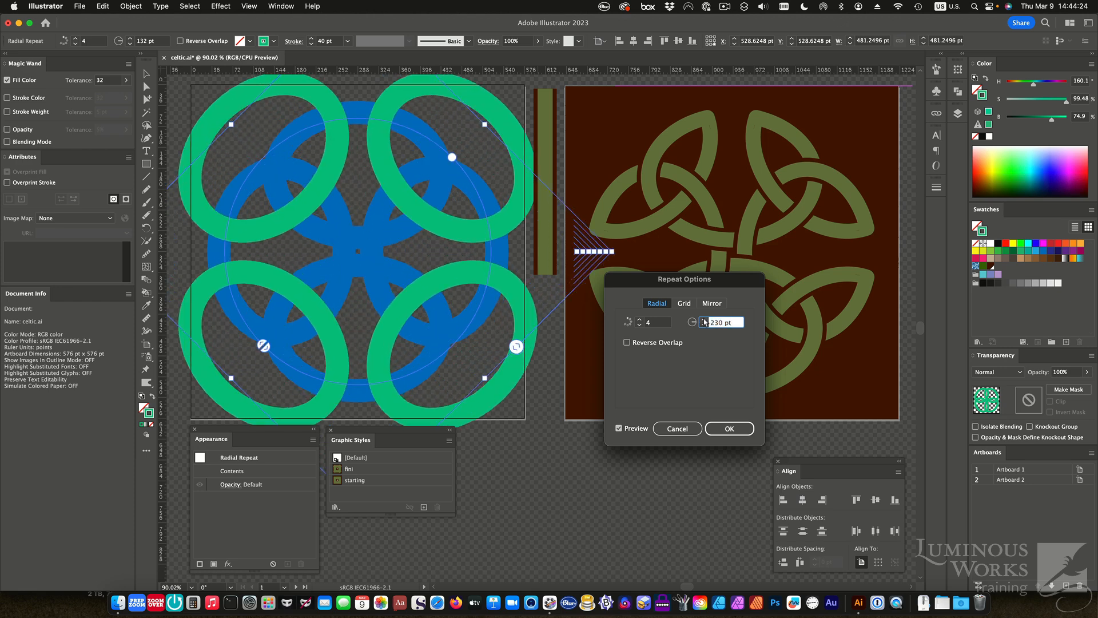
{"action": "left_click", "coordinate": [703, 321]}
{"action": "left_click", "coordinate": [704, 321]}
{"action": "left_click", "coordinate": [703, 320]}
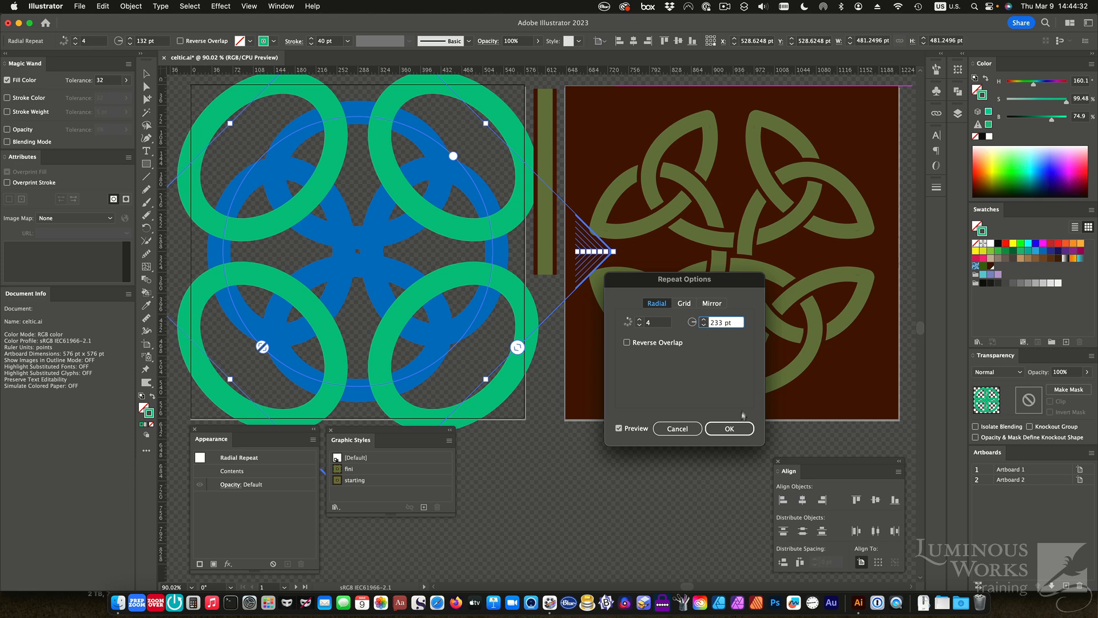
{"action": "left_click", "coordinate": [737, 429]}
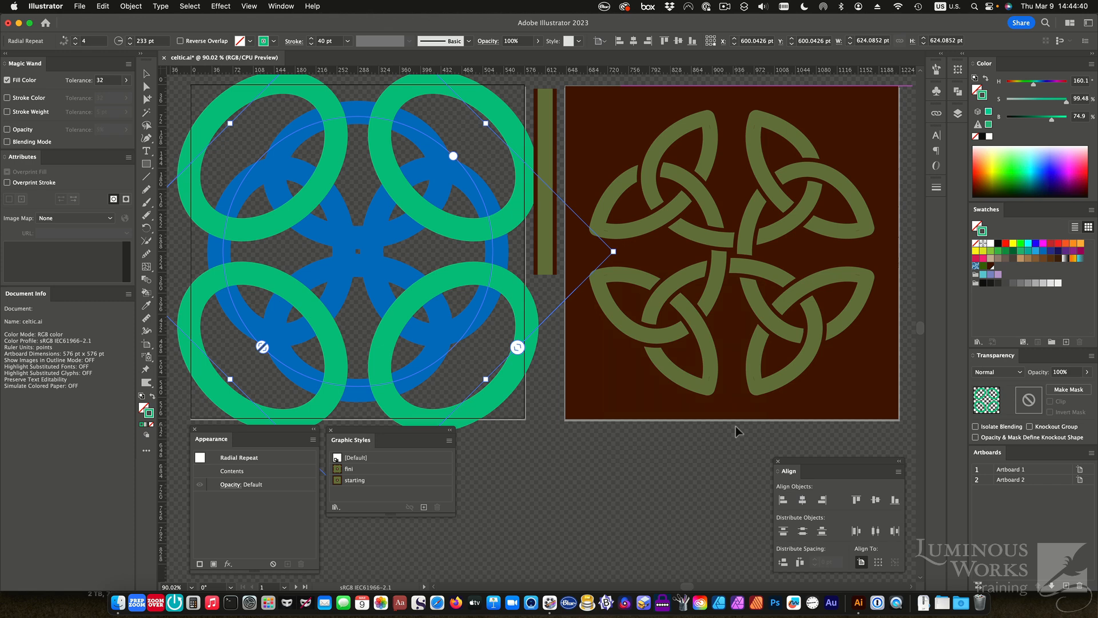
Select both radial repeats in the "draw here" layer and expand them with only the Object option enabled
{"action": "left_click", "coordinate": [957, 114]}
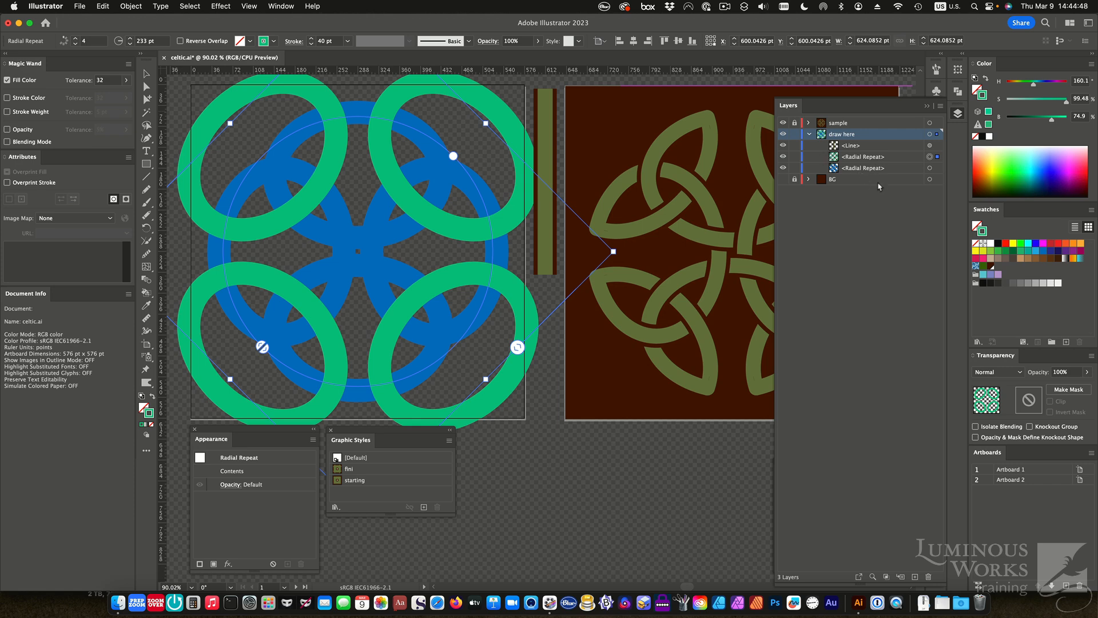
{"action": "left_click", "coordinate": [929, 167], "text": "shift"}
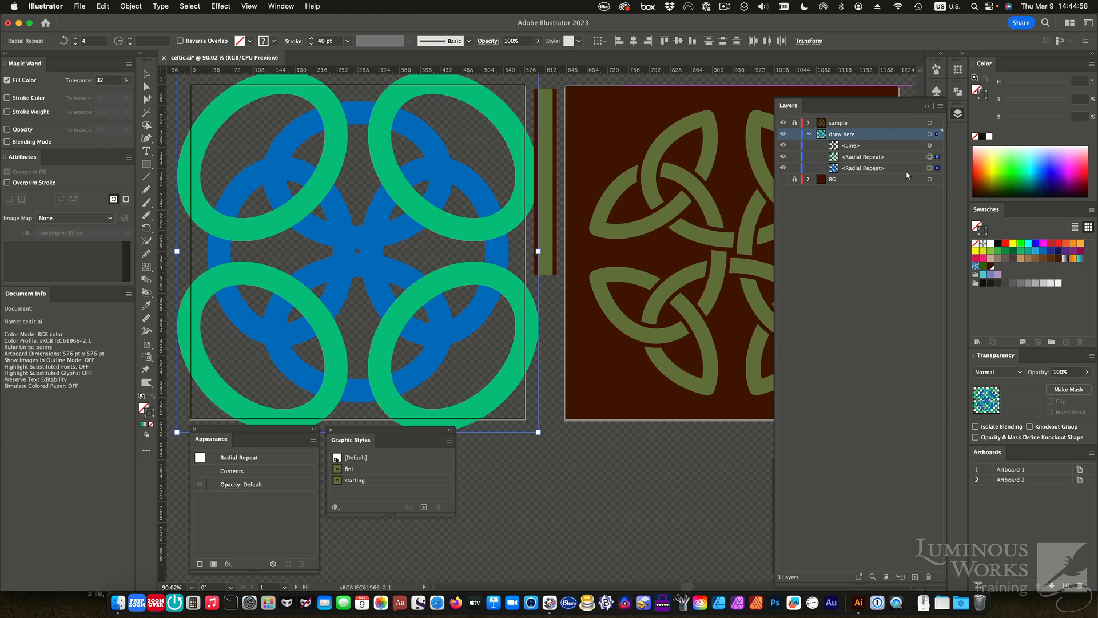
{"action": "left_click", "coordinate": [137, 7]}
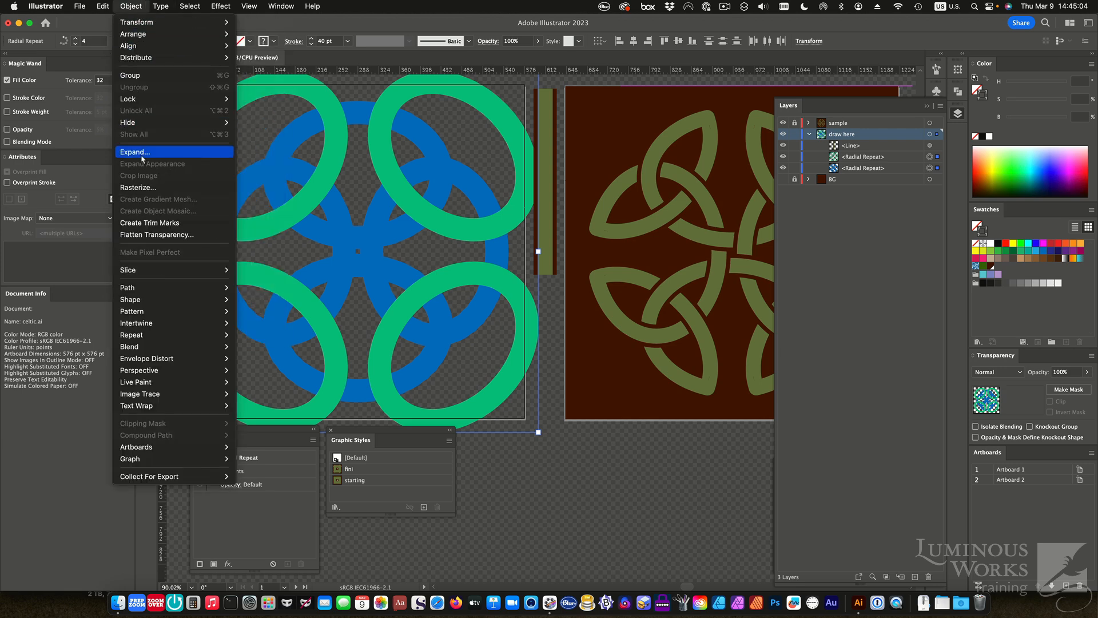
{"action": "mouse_move", "coordinate": [146, 338]}
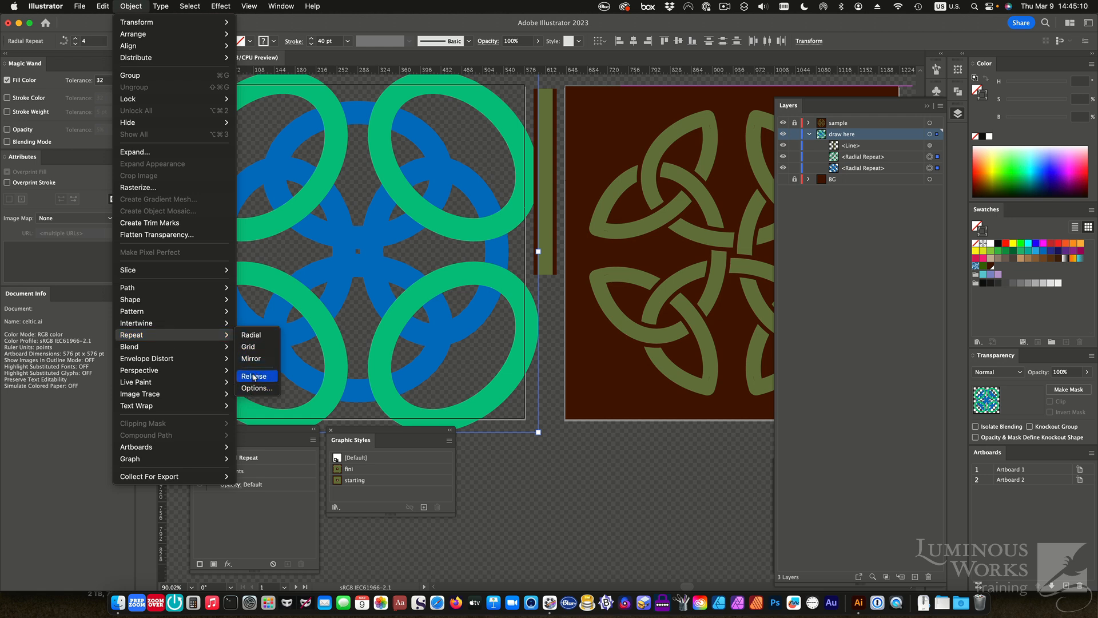
{"action": "left_click", "coordinate": [129, 151]}
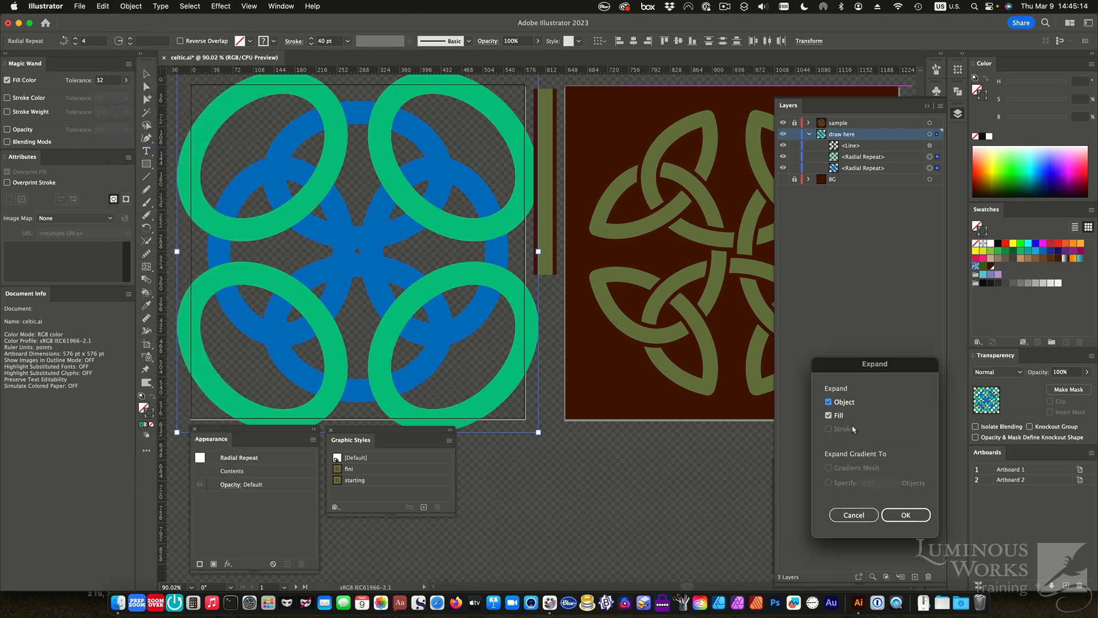
{"action": "left_click_drag", "start_coordinate": [859, 365], "coordinate": [735, 323]}
{"action": "left_click", "coordinate": [704, 374]}
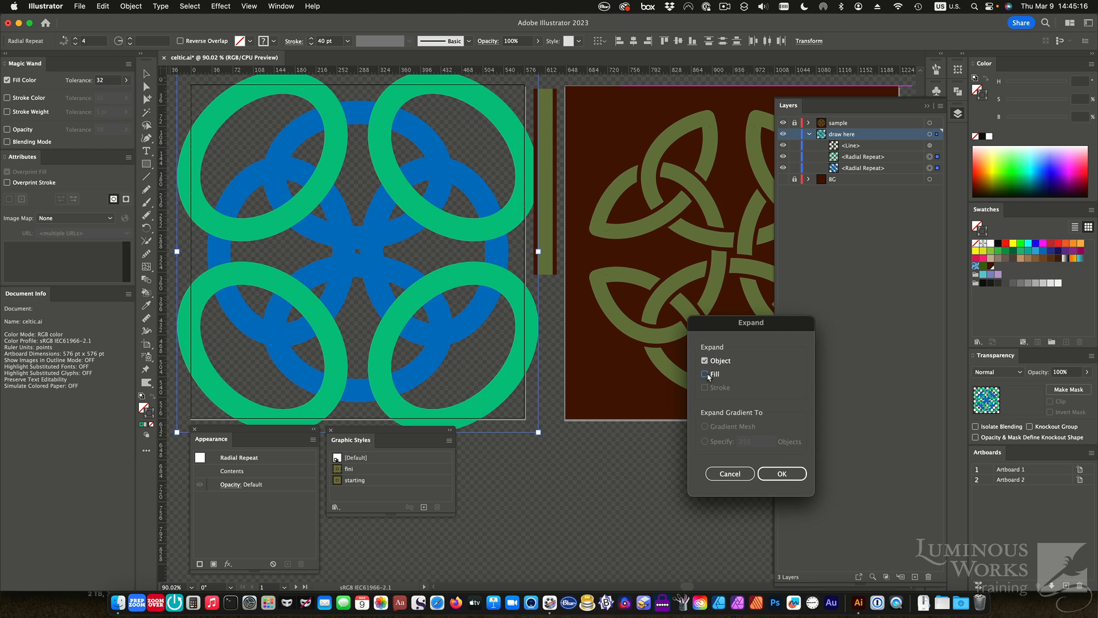
{"action": "left_click", "coordinate": [795, 478]}
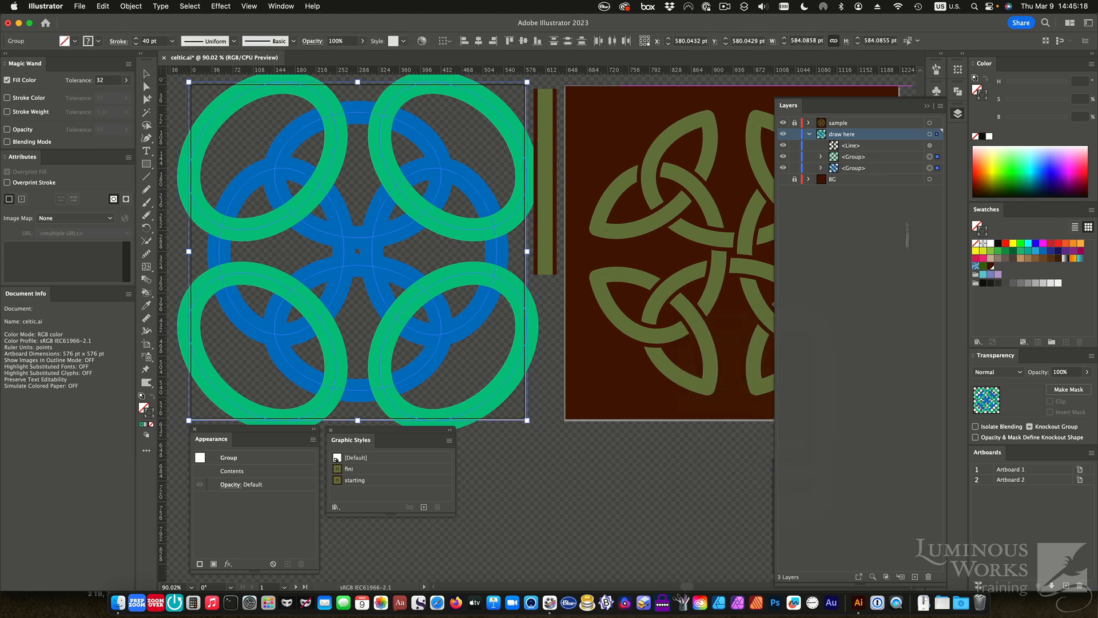
Ungroup the two expanded groups twice so that every ellipse is a separate object in the "draw here" layer
{"action": "left_click", "coordinate": [820, 157]}
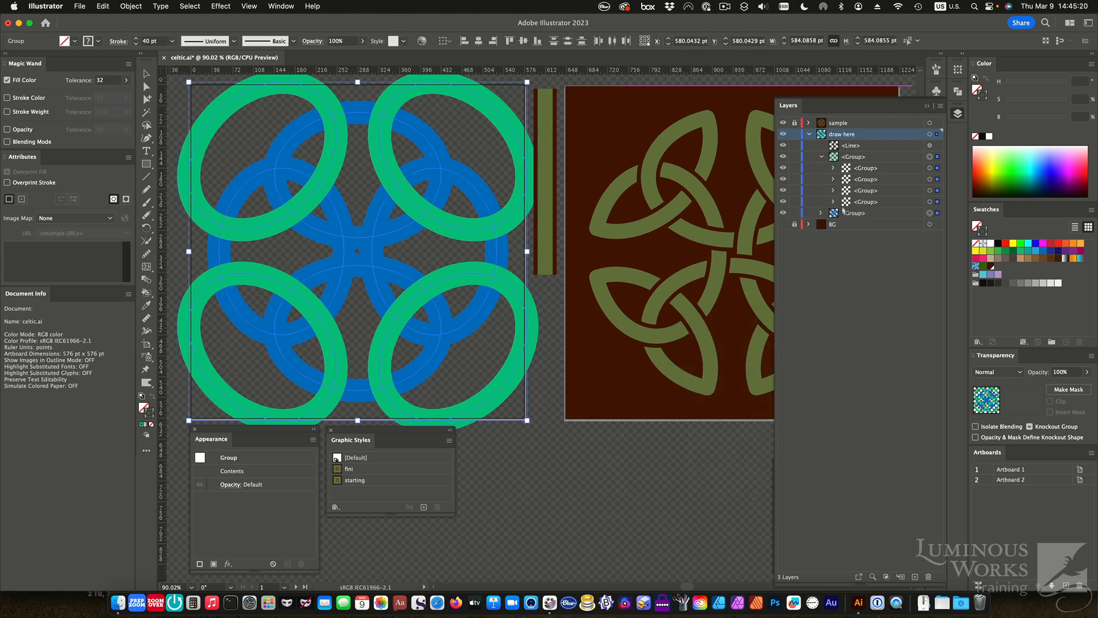
{"action": "left_click", "coordinate": [821, 157]}
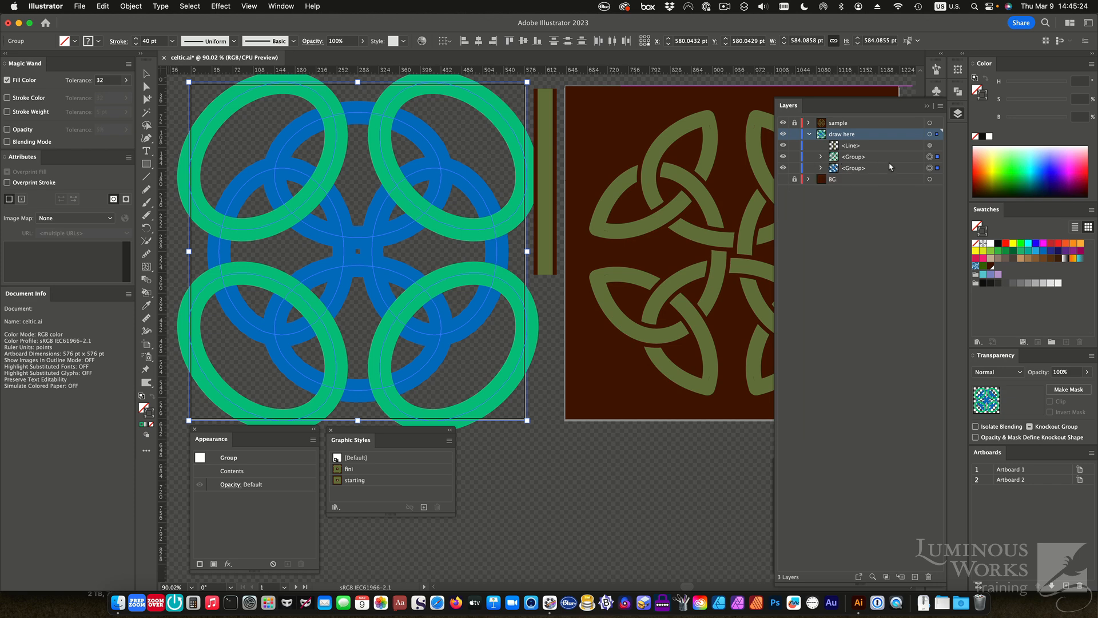
{"action": "key", "text": "a"}
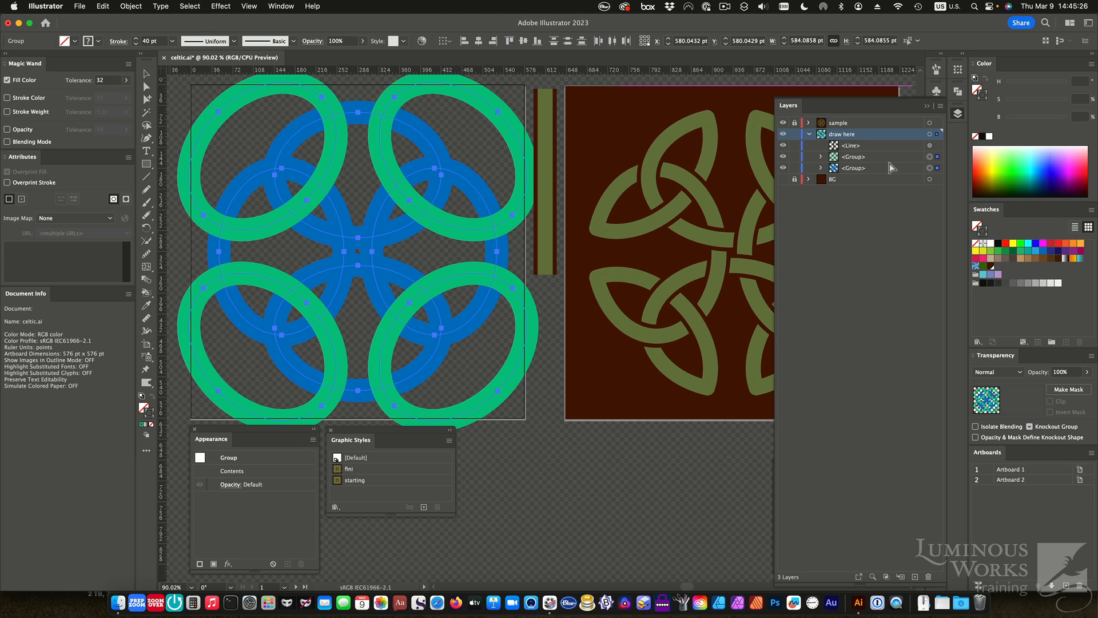
{"action": "key", "text": "super+shift+g"}
{"action": "key", "text": "super+shift+g"}
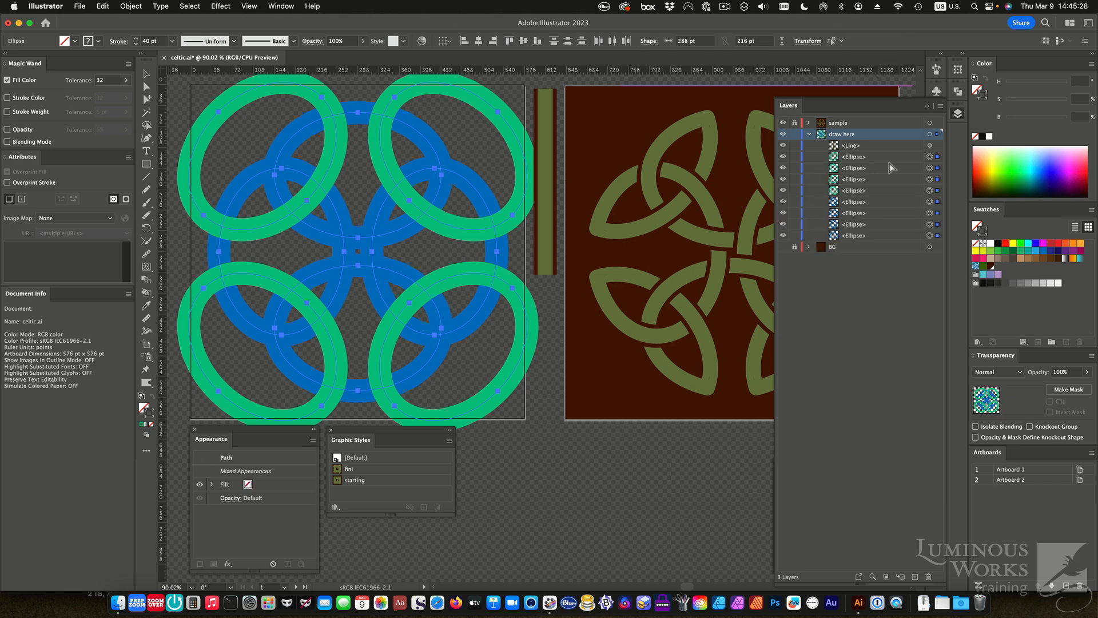
{"action": "key", "text": "v"}
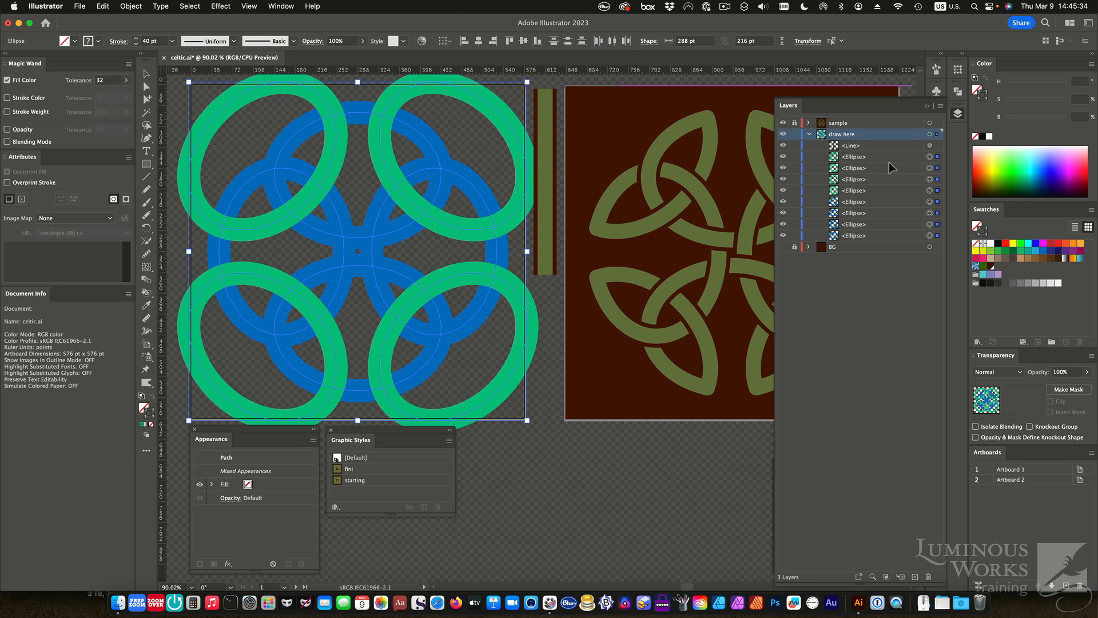
{"action": "left_click", "coordinate": [957, 113]}
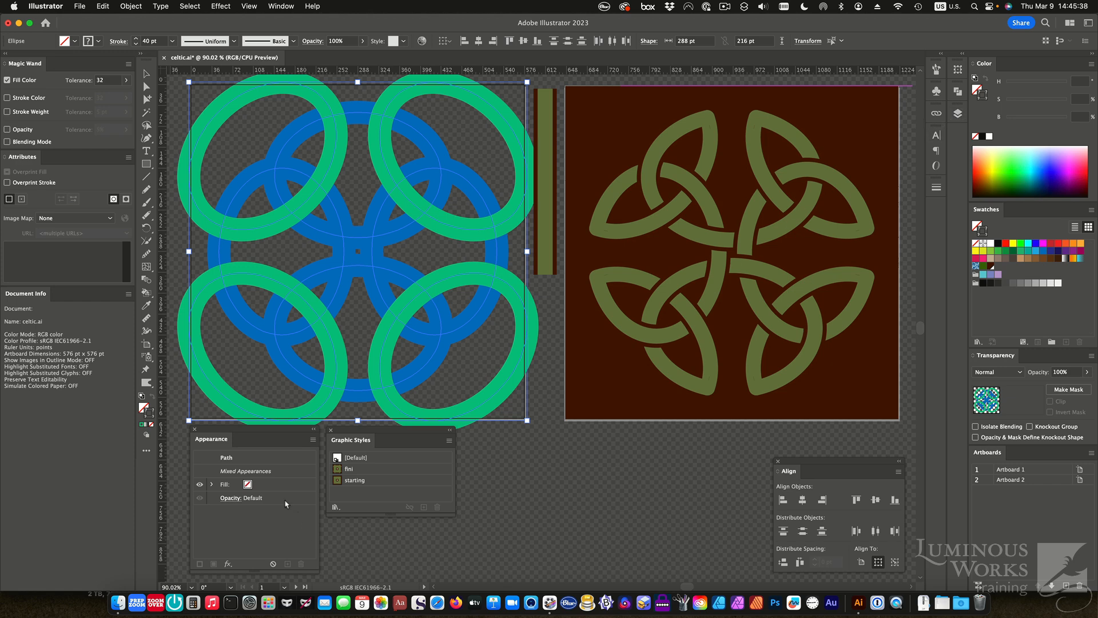
Apply the "starting" graphic style to all the ellipses and check its 26 pt and 40 pt strokes by toggling their visibility
{"action": "left_click_drag", "start_coordinate": [369, 431], "coordinate": [408, 447]}
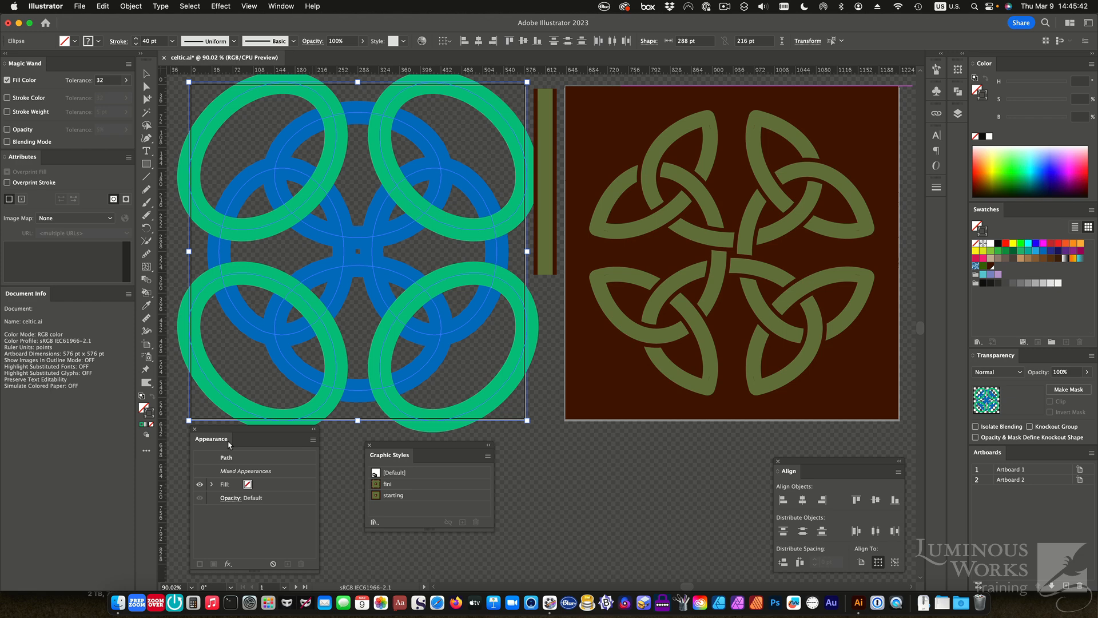
{"action": "left_click", "coordinate": [395, 496]}
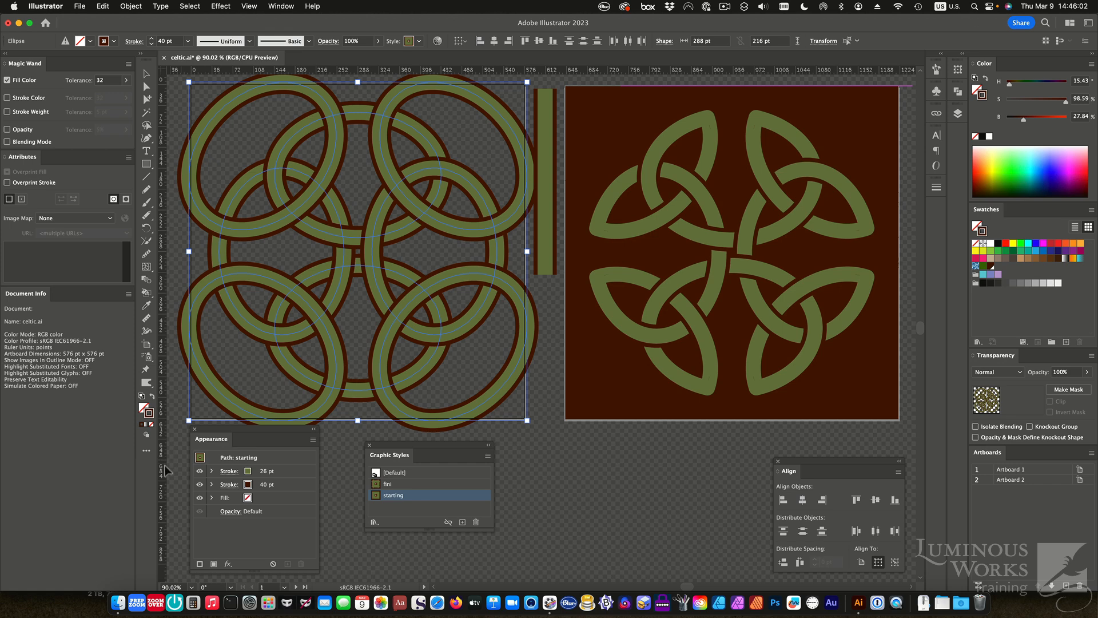
{"action": "left_click", "coordinate": [199, 484]}
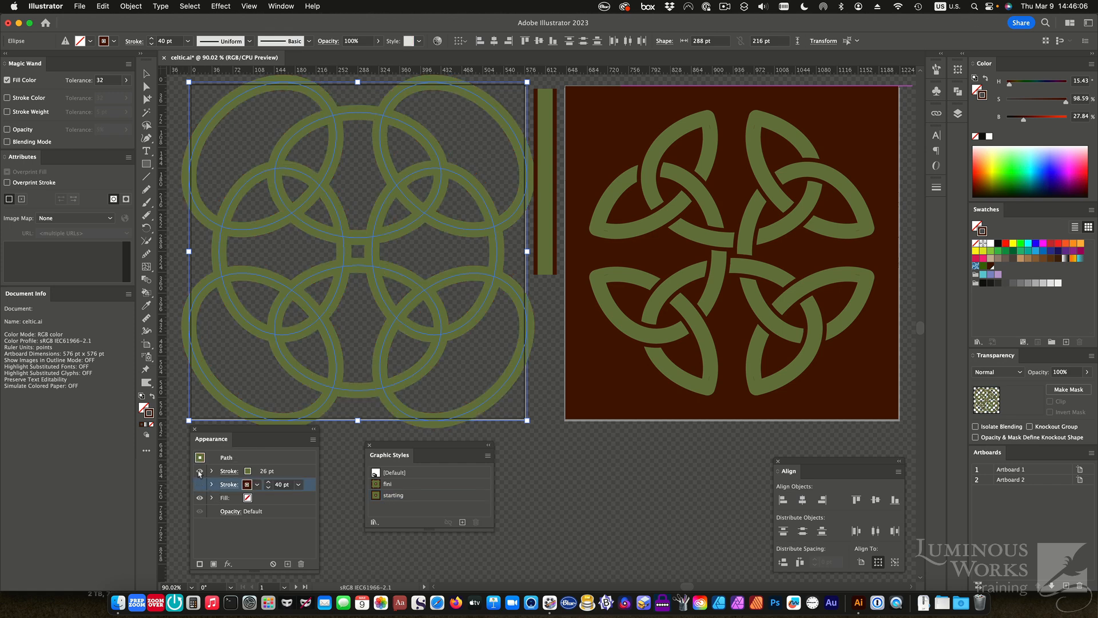
{"action": "left_click", "coordinate": [200, 485]}
{"action": "left_click", "coordinate": [200, 470]}
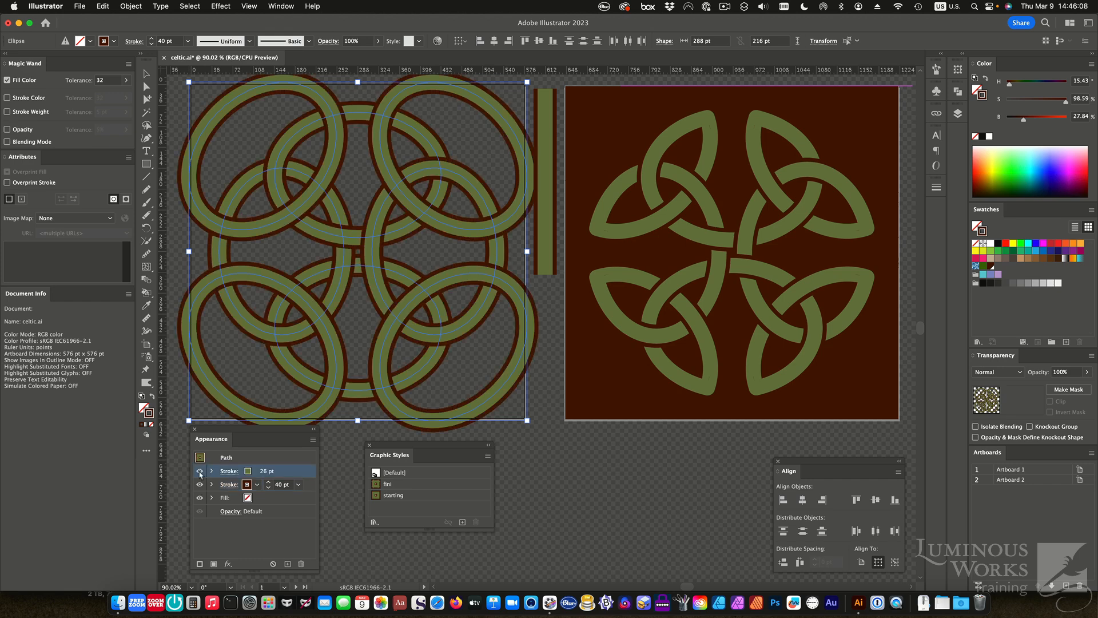
{"action": "left_click", "coordinate": [199, 470]}
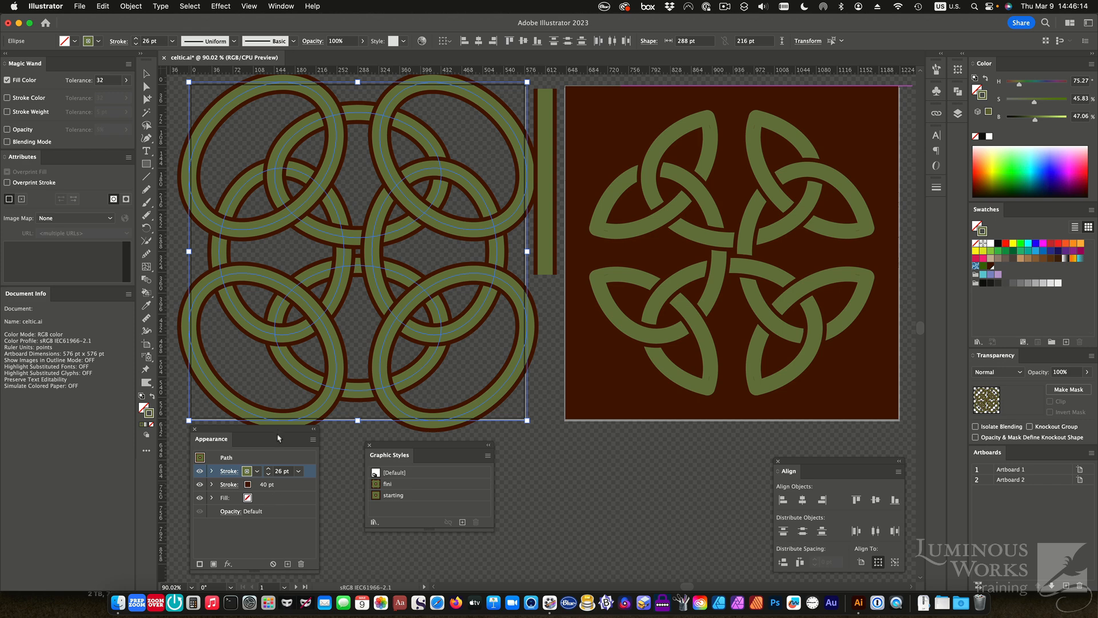
Move the Appearance and Graphic Styles panels clear of the enlarged knot artwork and close the Align panel
{"action": "left_click_drag", "start_coordinate": [280, 433], "coordinate": [256, 426]}
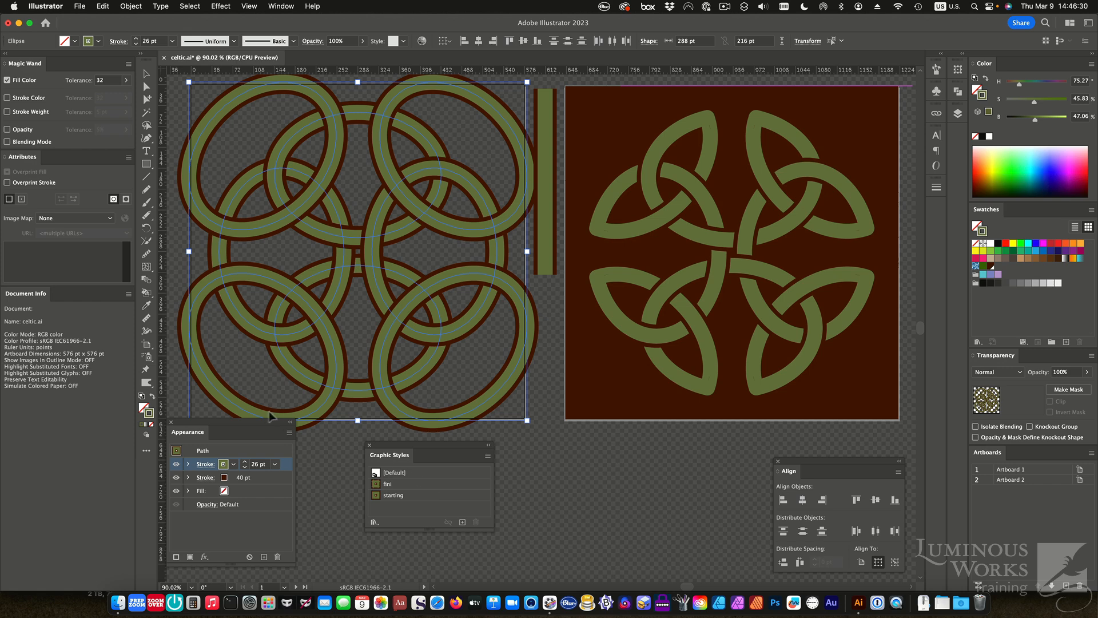
{"action": "left_click_drag", "start_coordinate": [245, 426], "coordinate": [713, 436]}
{"action": "left_click_drag", "start_coordinate": [449, 449], "coordinate": [592, 465]}
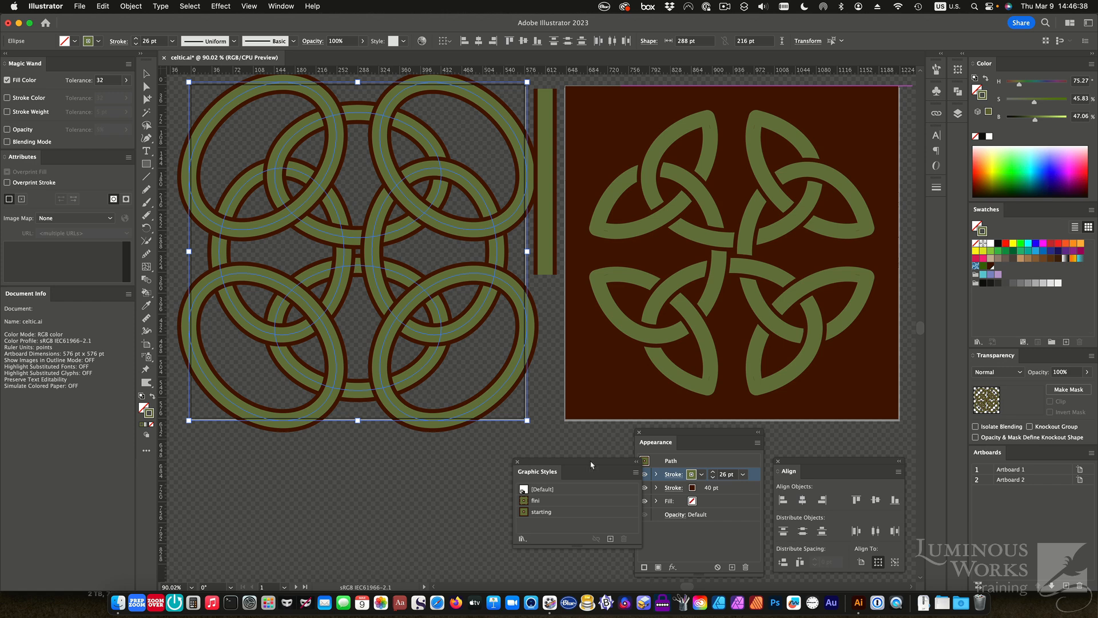
{"action": "key", "text": "super+equal"}
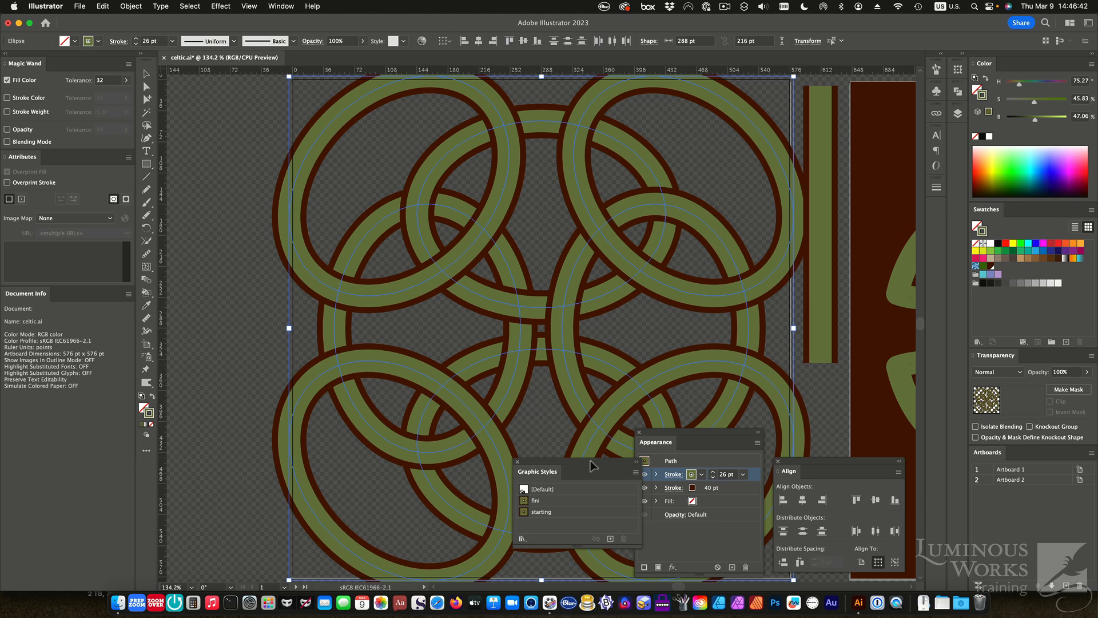
{"action": "left_click_drag", "start_coordinate": [726, 434], "coordinate": [202, 268]}
{"action": "left_click_drag", "start_coordinate": [560, 463], "coordinate": [174, 432]}
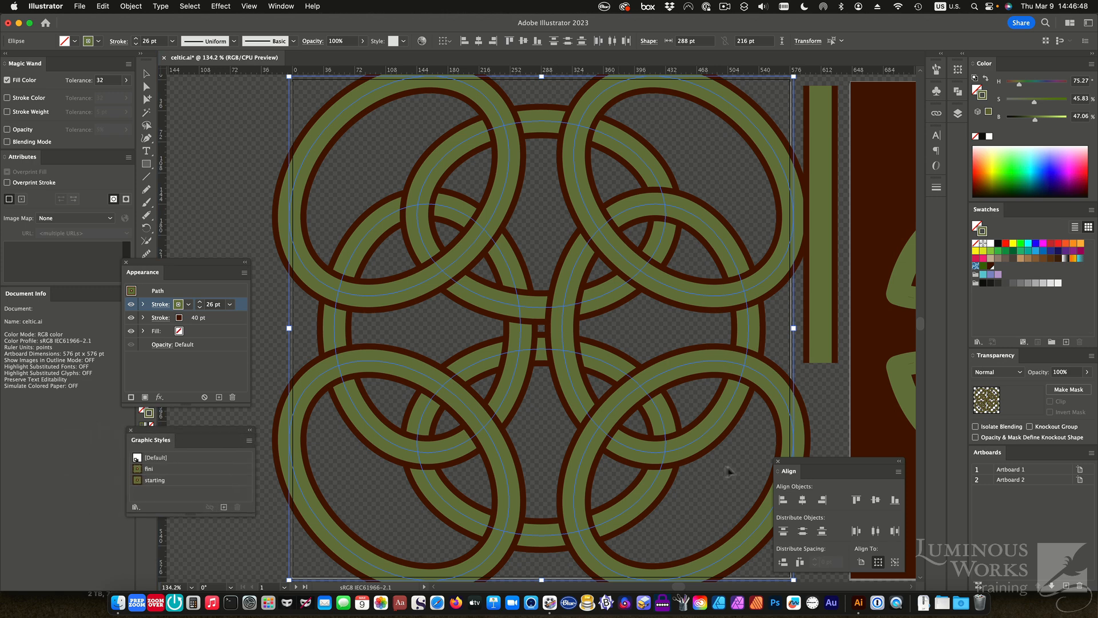
{"action": "left_click", "coordinate": [778, 461]}
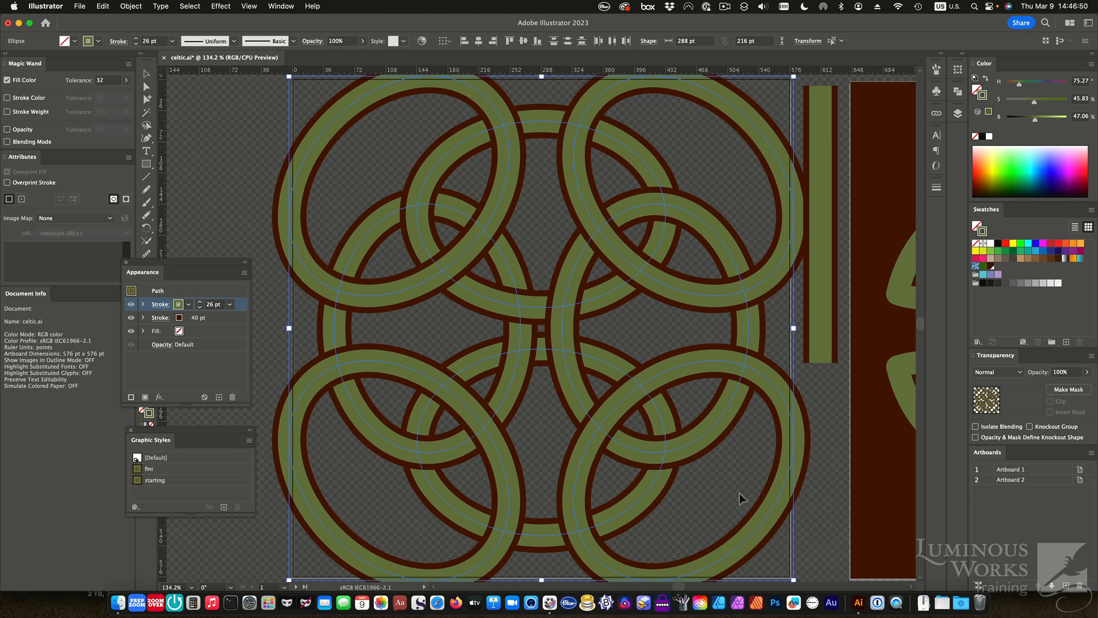
In Outline view, cut the lower-right corner ellipse with the Scissors where it crosses the outer edges of the right and bottom inner ellipses
{"action": "key", "text": "super+y"}
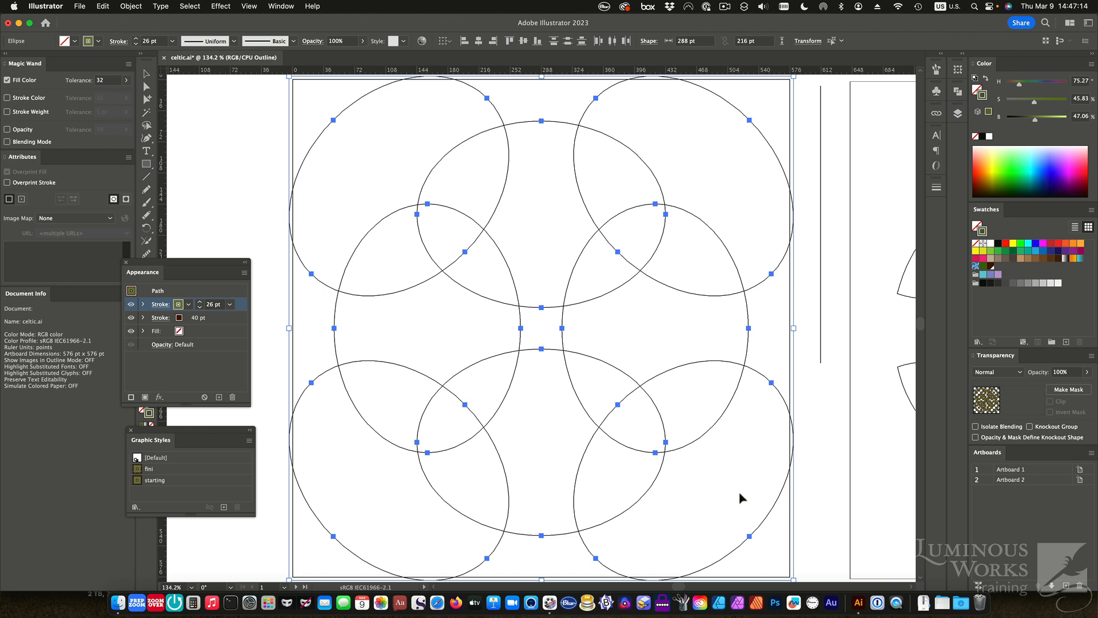
{"action": "key", "text": "c"}
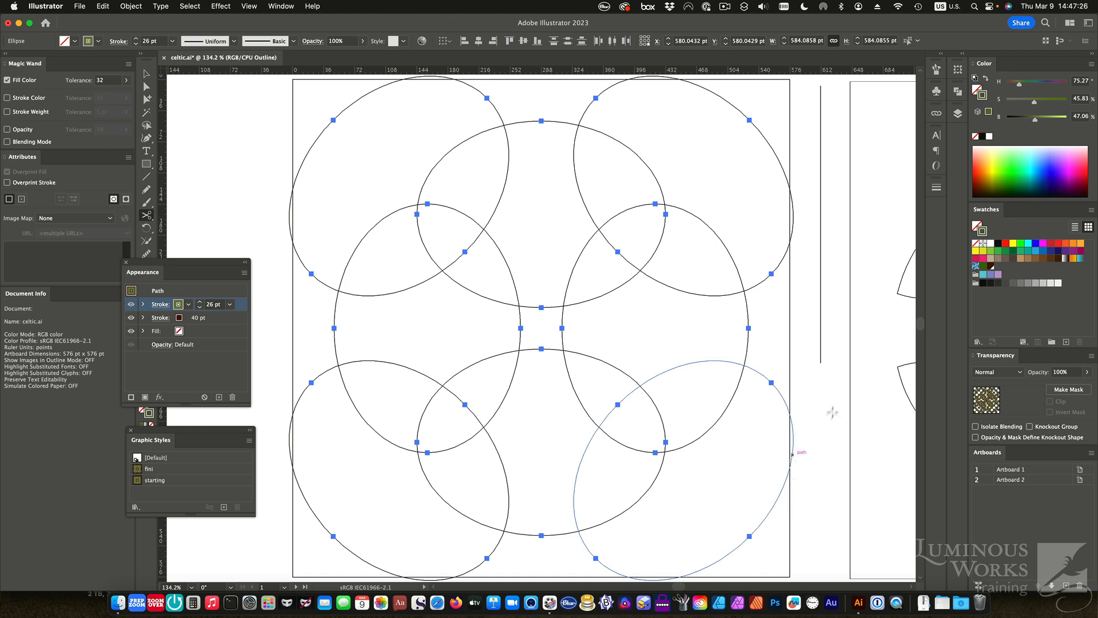
{"action": "left_click", "coordinate": [744, 366]}
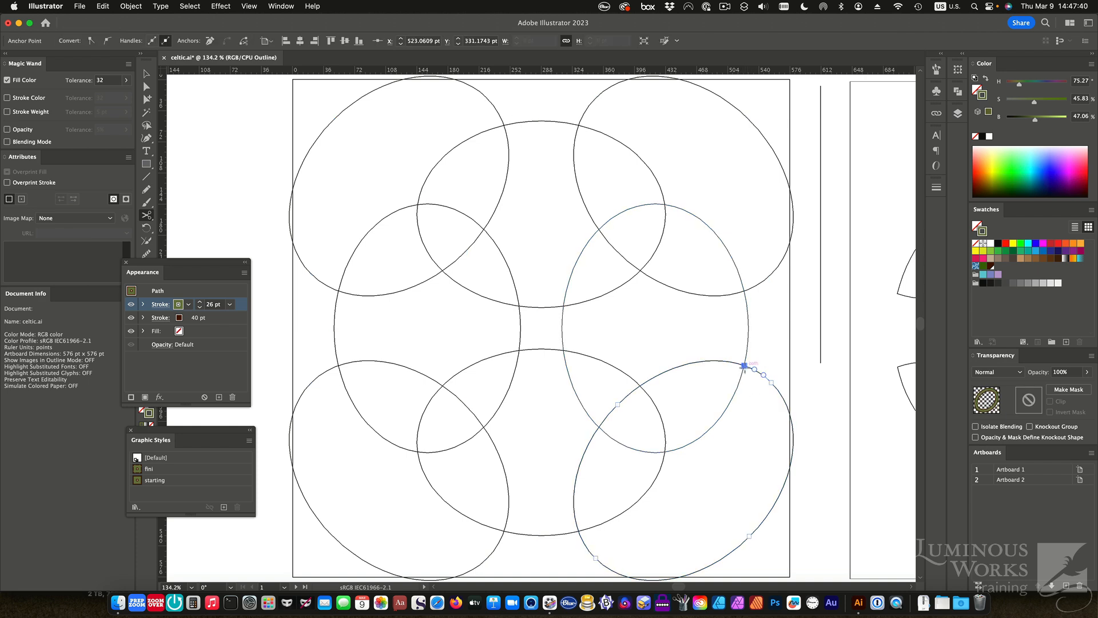
{"action": "left_click_drag", "start_coordinate": [738, 355], "coordinate": [756, 382]}
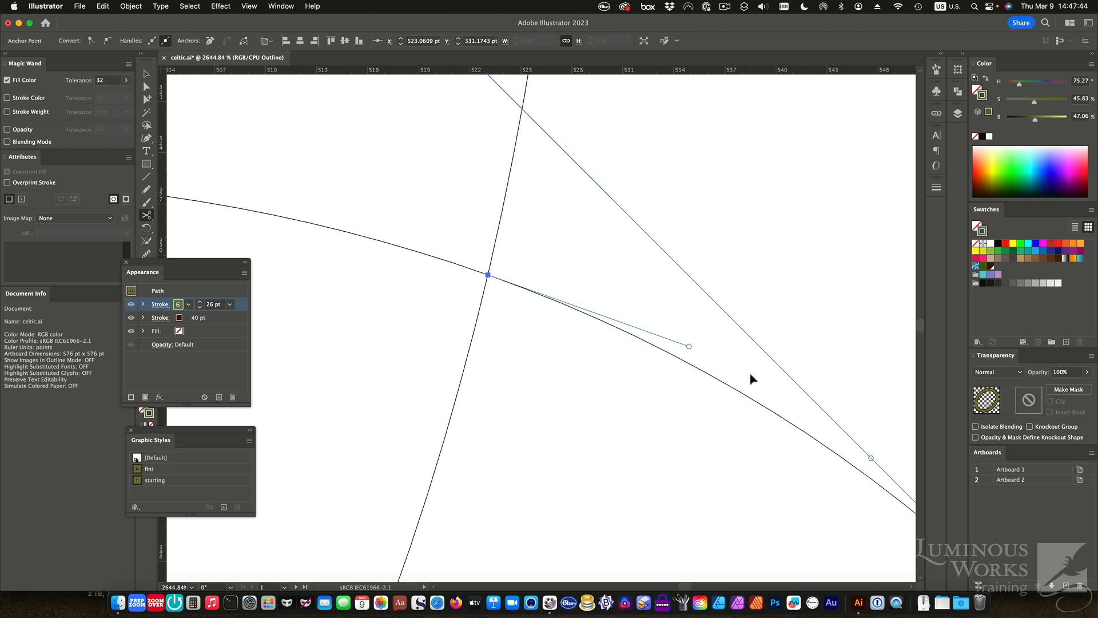
{"action": "key", "text": "super+0"}
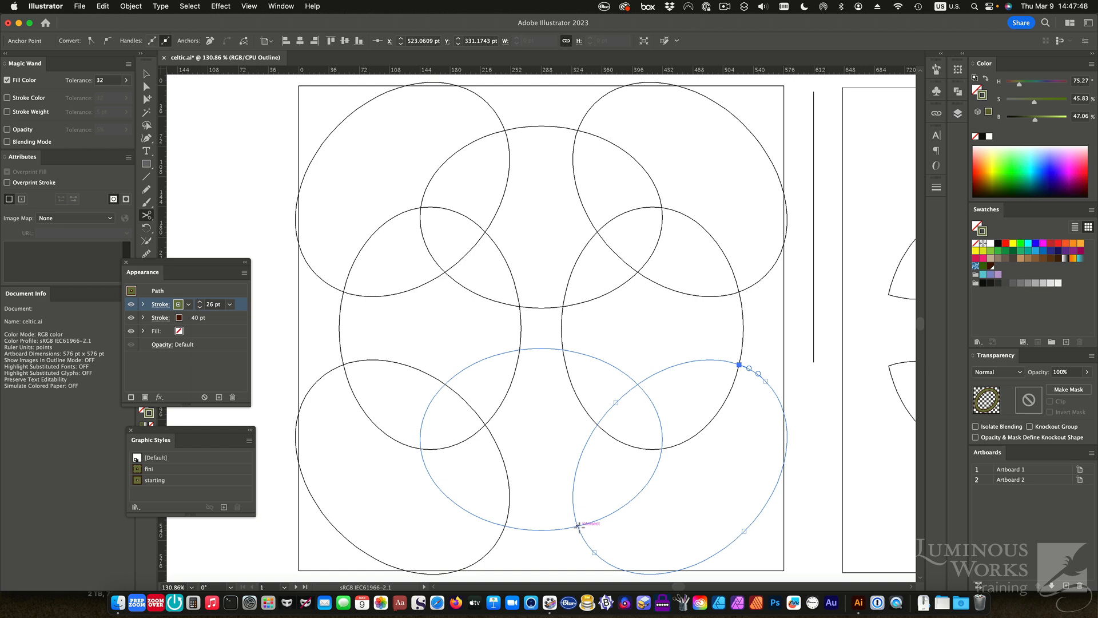
{"action": "left_click", "coordinate": [577, 525]}
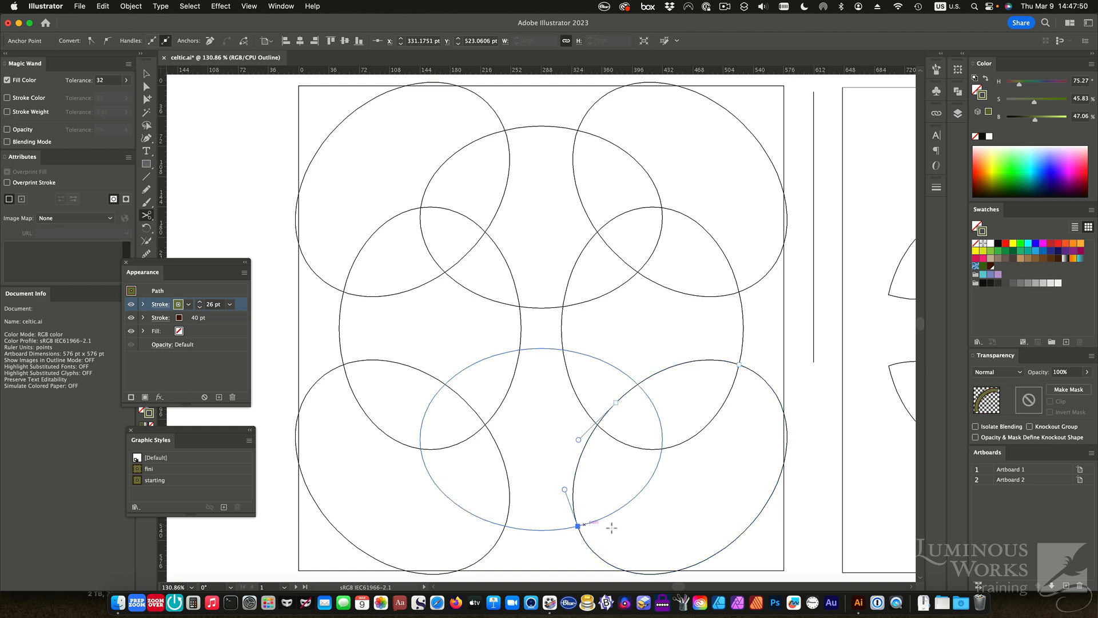
{"action": "left_click_drag", "start_coordinate": [552, 514], "coordinate": [628, 546]}
{"action": "key", "text": "super+0"}
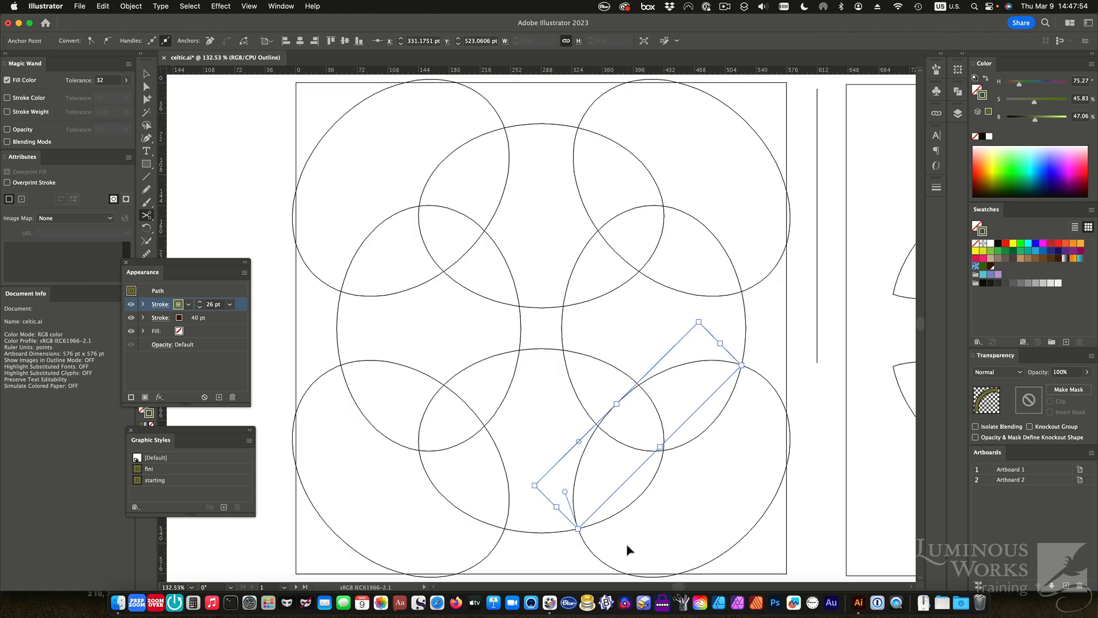
Cut the lower-left, upper-left and upper-right corner ellipses with the Scissors where they cross the outer edges of the inner ellipses
{"action": "left_click", "coordinate": [505, 529]}
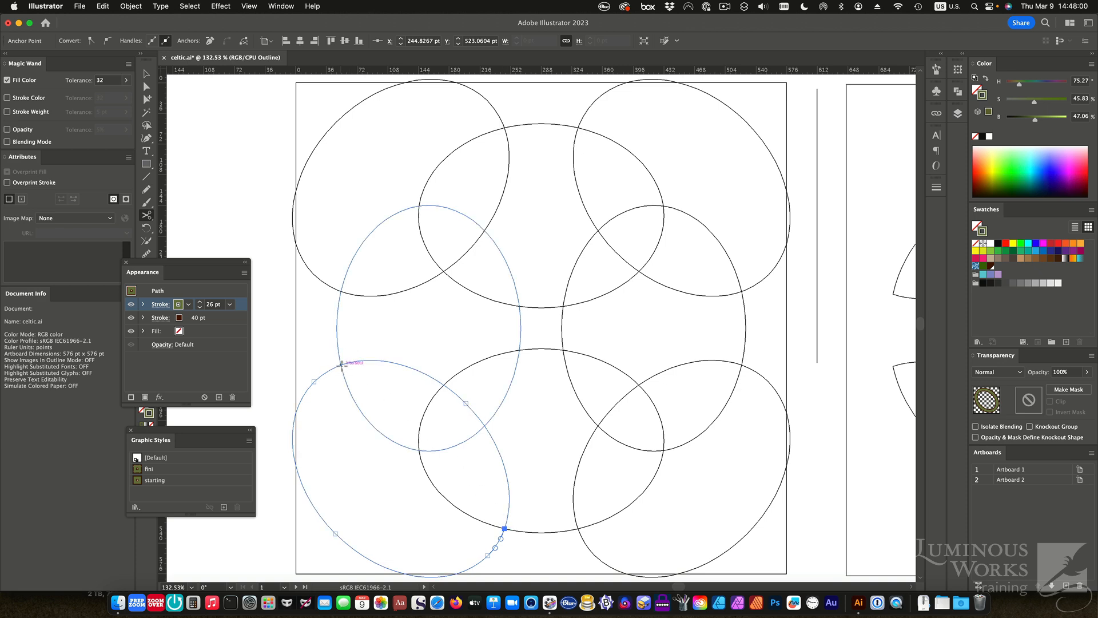
{"action": "left_click", "coordinate": [340, 291]}
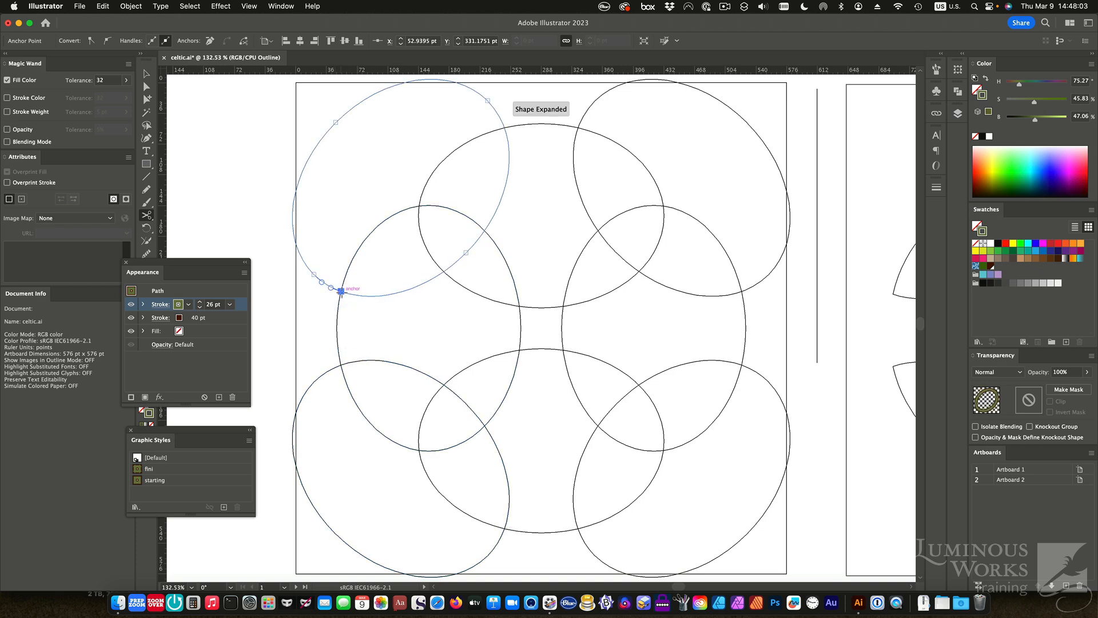
{"action": "left_click", "coordinate": [504, 127]}
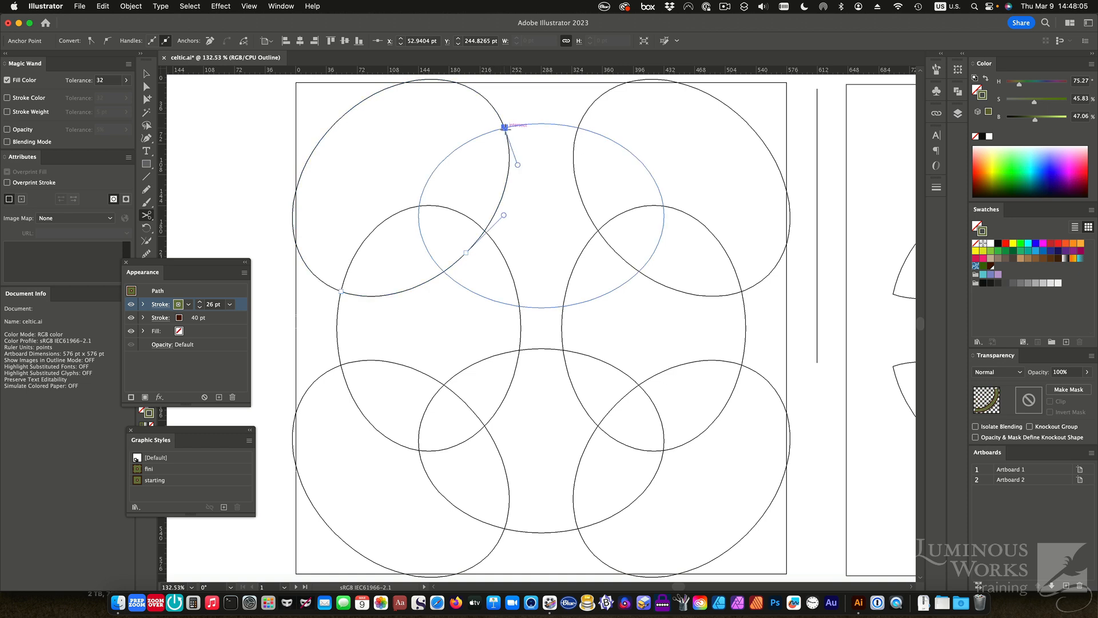
{"action": "left_click", "coordinate": [578, 128]}
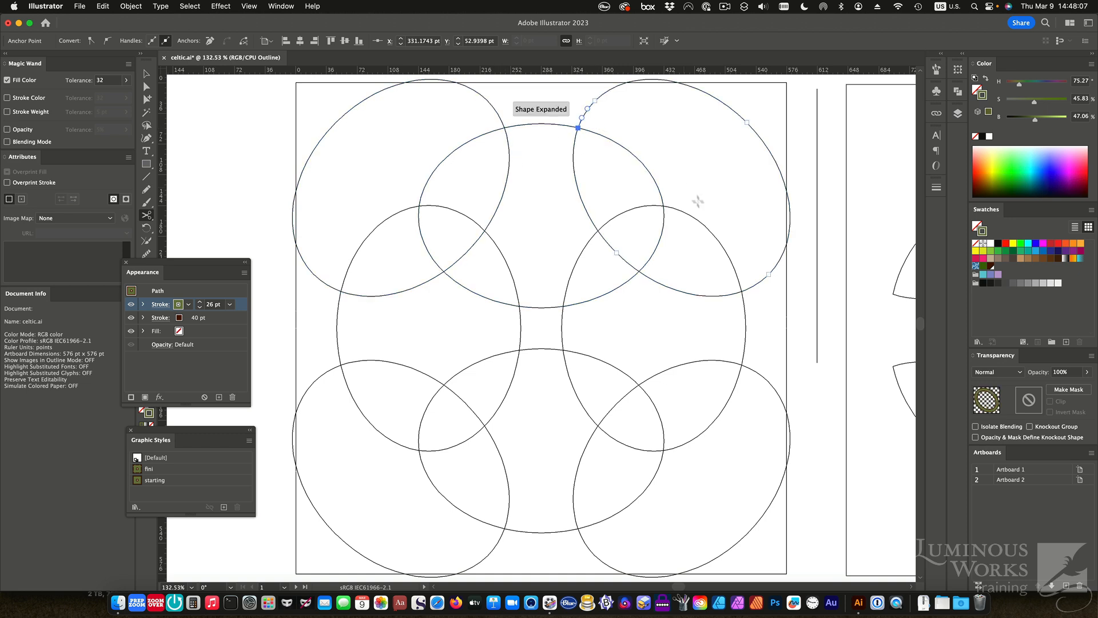
{"action": "left_click", "coordinate": [743, 291]}
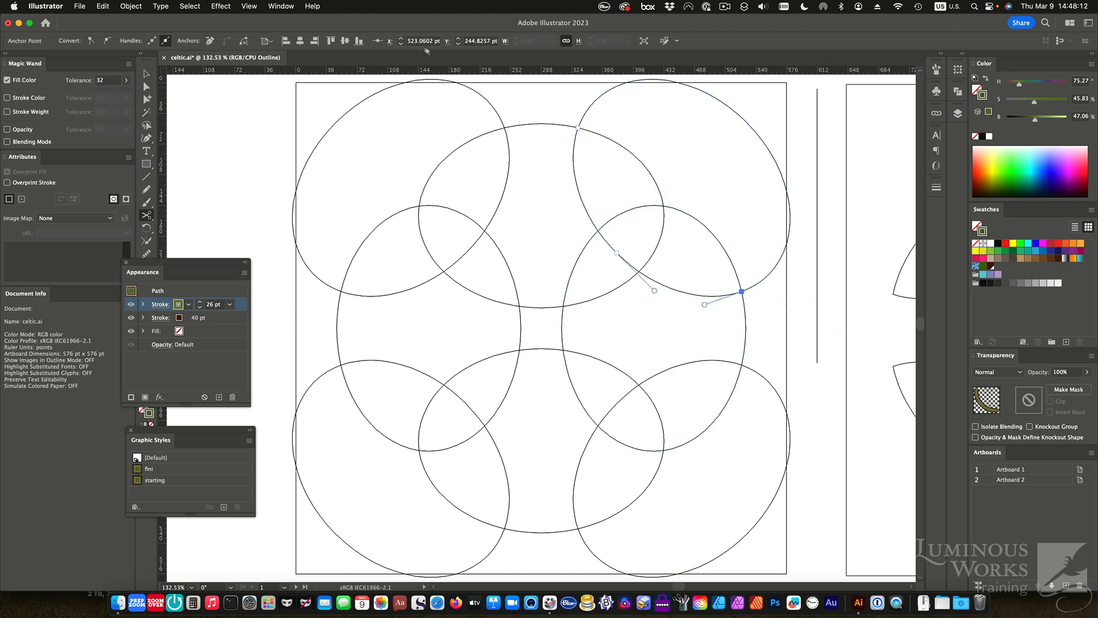
Check the upper-right cut point up close and delete the outer arcs of all four corner ellipses
{"action": "left_click_drag", "start_coordinate": [565, 117], "coordinate": [590, 143]}
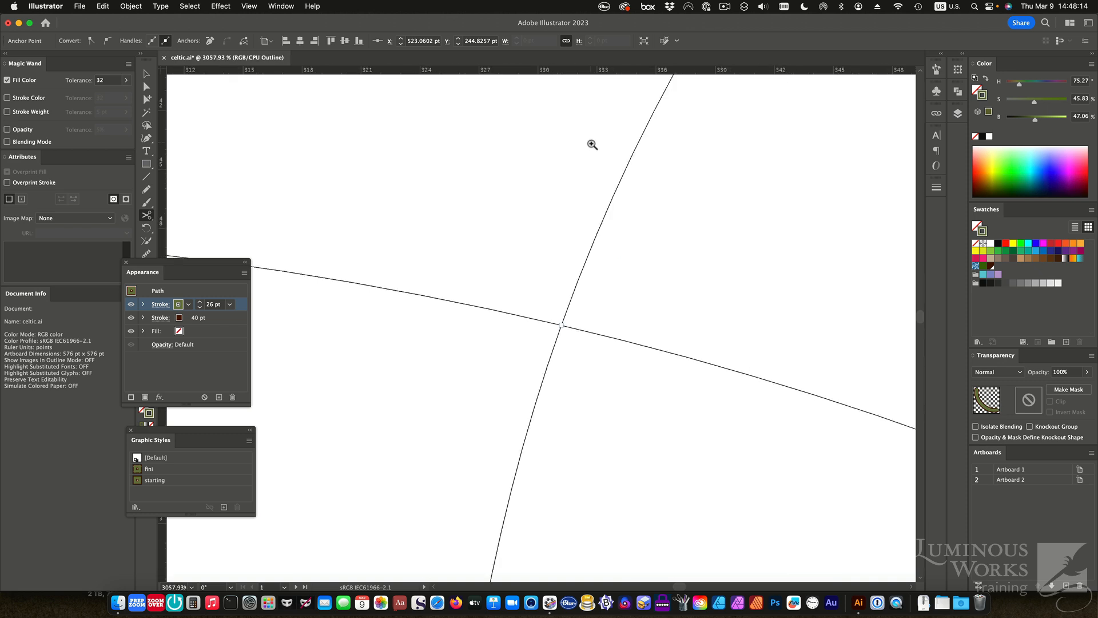
{"action": "key", "text": "super+0"}
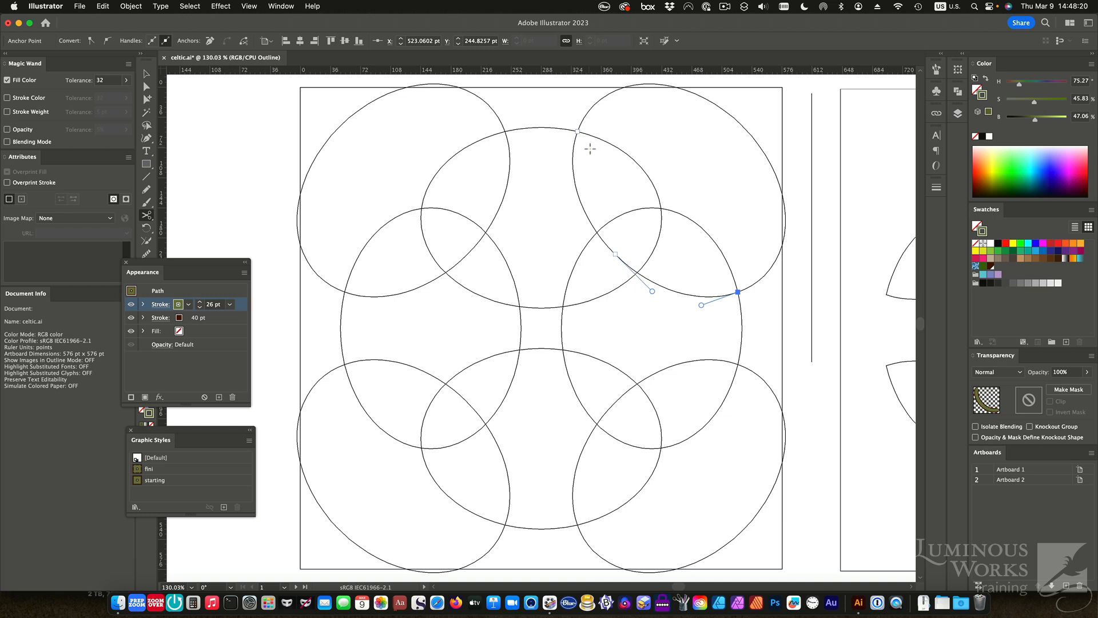
{"action": "left_click", "coordinate": [147, 74]}
{"action": "left_click", "coordinate": [334, 109]}
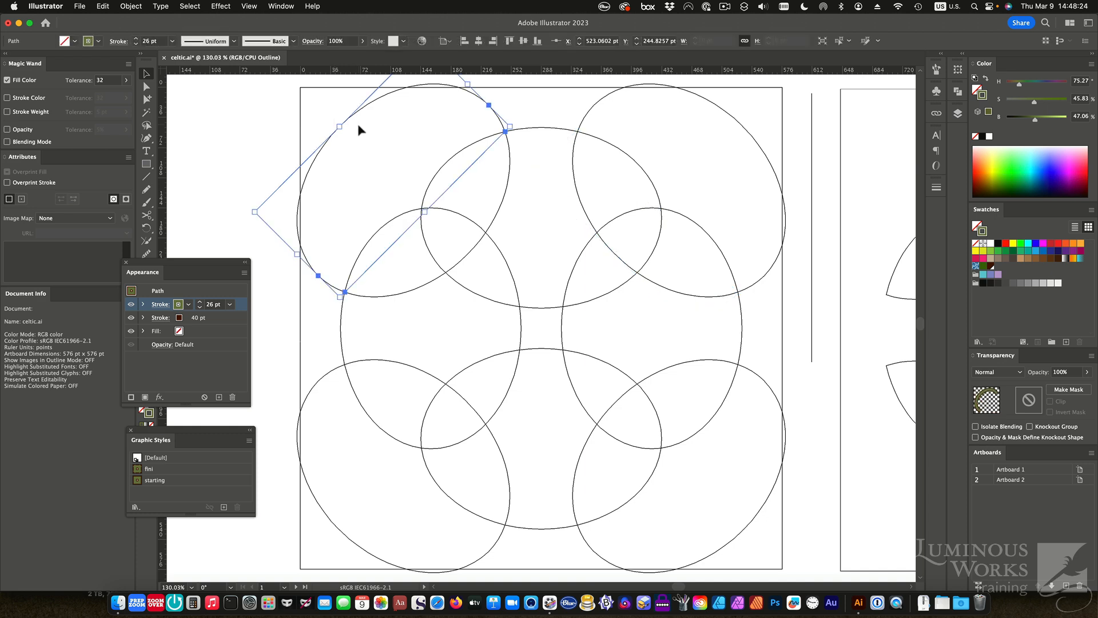
{"action": "key", "text": "Delete"}
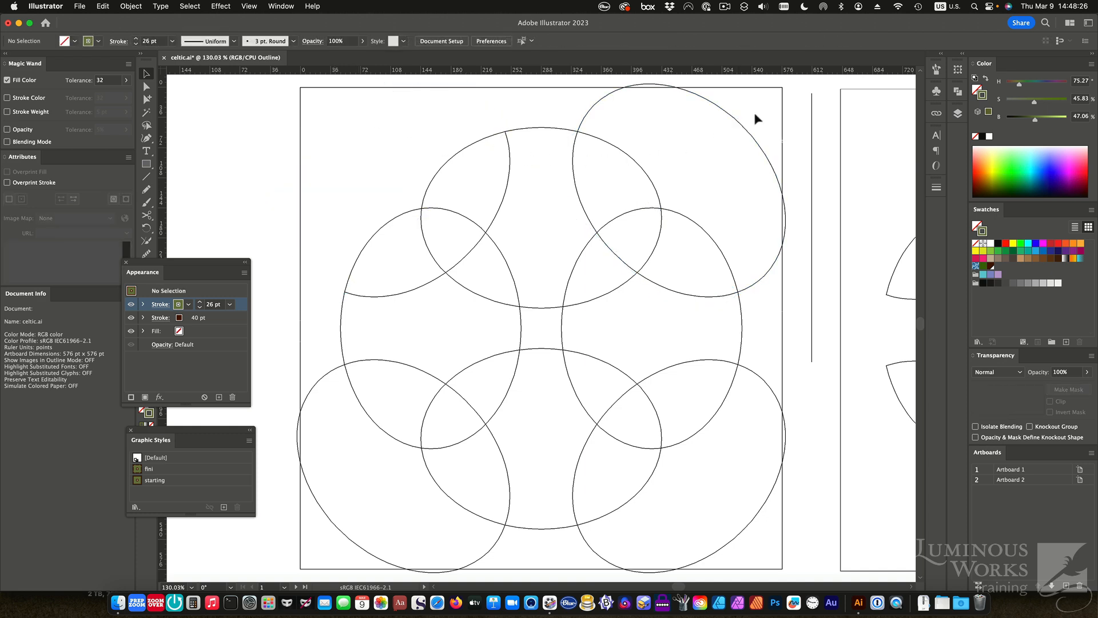
{"action": "left_click_drag", "start_coordinate": [736, 133], "coordinate": [736, 135]}
{"action": "key", "text": "Delete"}
{"action": "left_click_drag", "start_coordinate": [776, 535], "coordinate": [760, 524]}
{"action": "key", "text": "Delete"}
{"action": "left_click_drag", "start_coordinate": [324, 534], "coordinate": [324, 534]}
{"action": "key", "text": "Delete"}
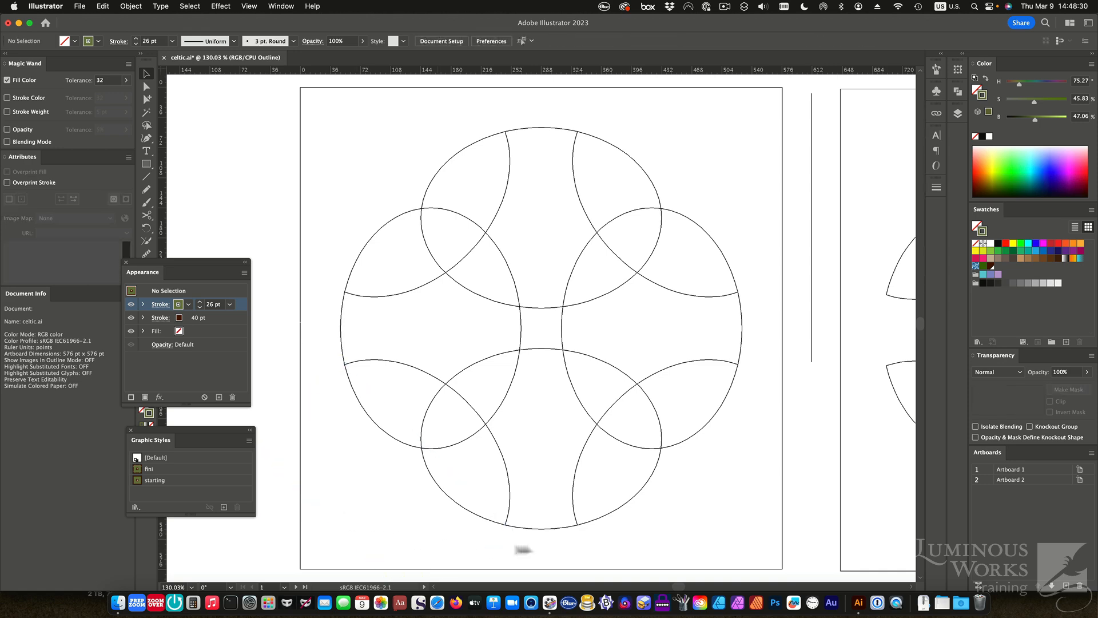
Compare the trimmed knot in Preview and Outline views, ending in Outline view
{"action": "key", "text": "super+y"}
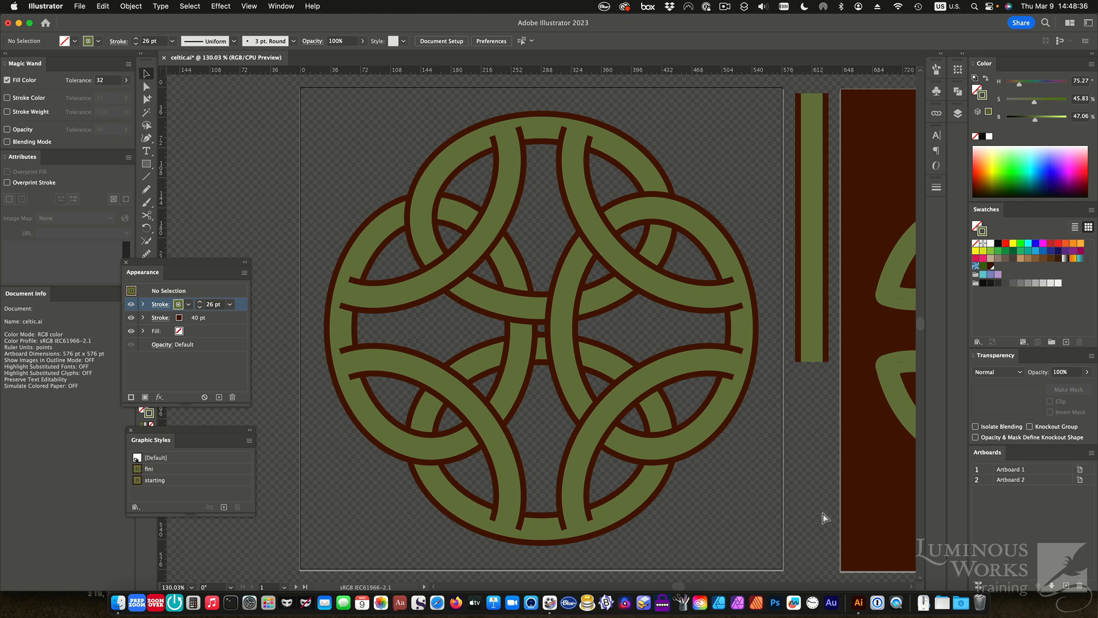
{"action": "key", "text": "super+y"}
{"action": "key", "text": "super+y"}
{"action": "key", "text": "super+y"}
{"action": "key", "text": "super+y"}
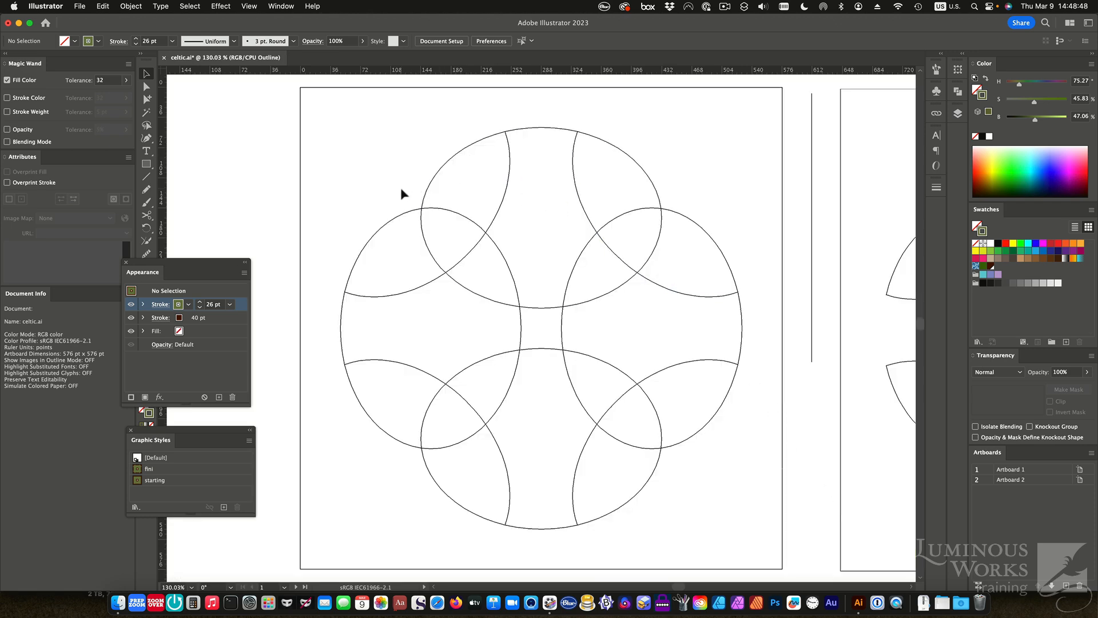
Select the four inner ellipses to examine their paths and anchor points, and deselect them
{"action": "left_click_drag", "start_coordinate": [402, 179], "coordinate": [438, 224]}
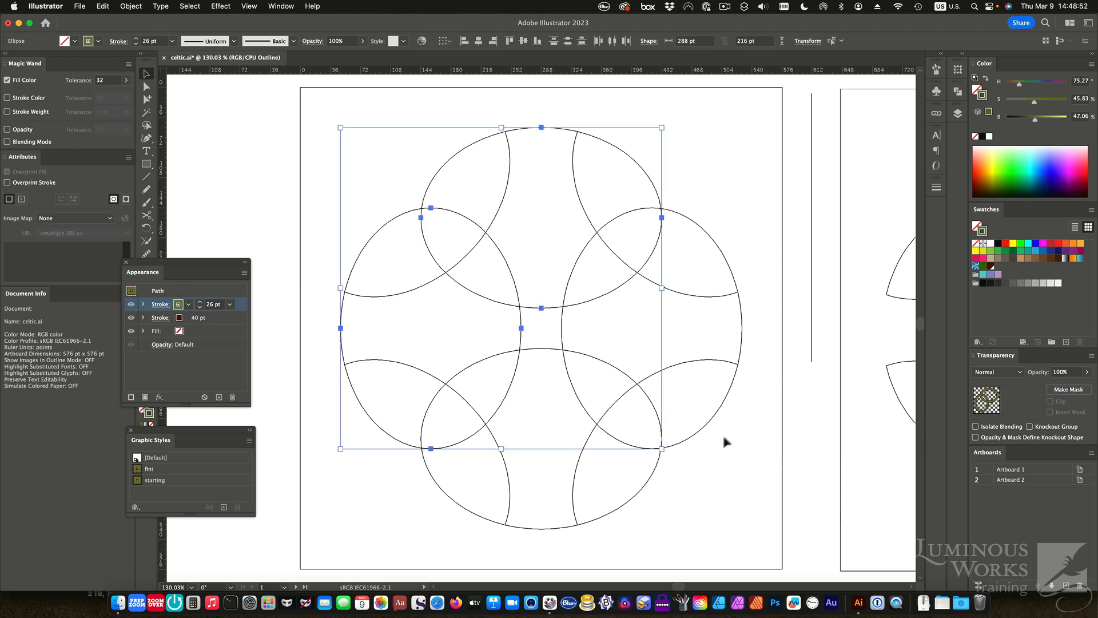
{"action": "left_click_drag", "start_coordinate": [695, 453], "coordinate": [632, 443]}
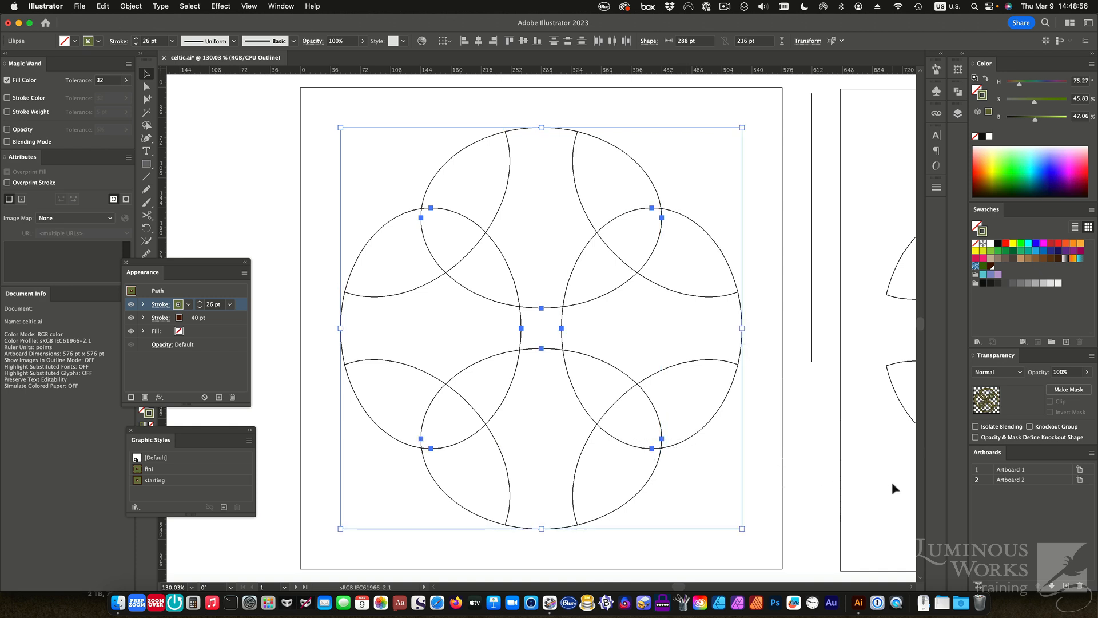
{"action": "key", "text": "a"}
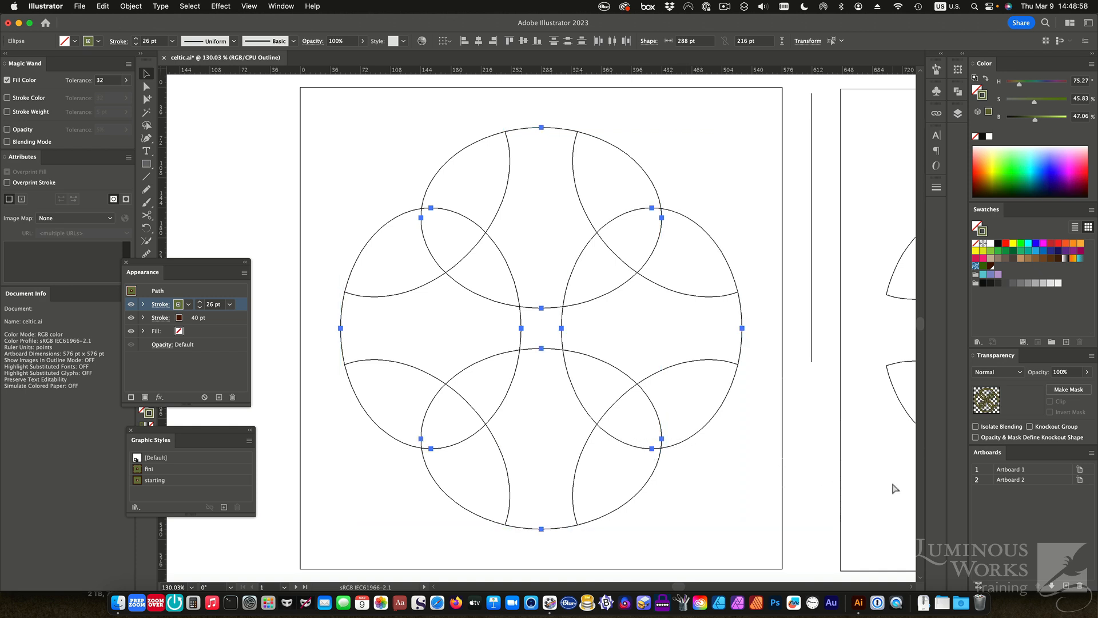
{"action": "key", "text": "v"}
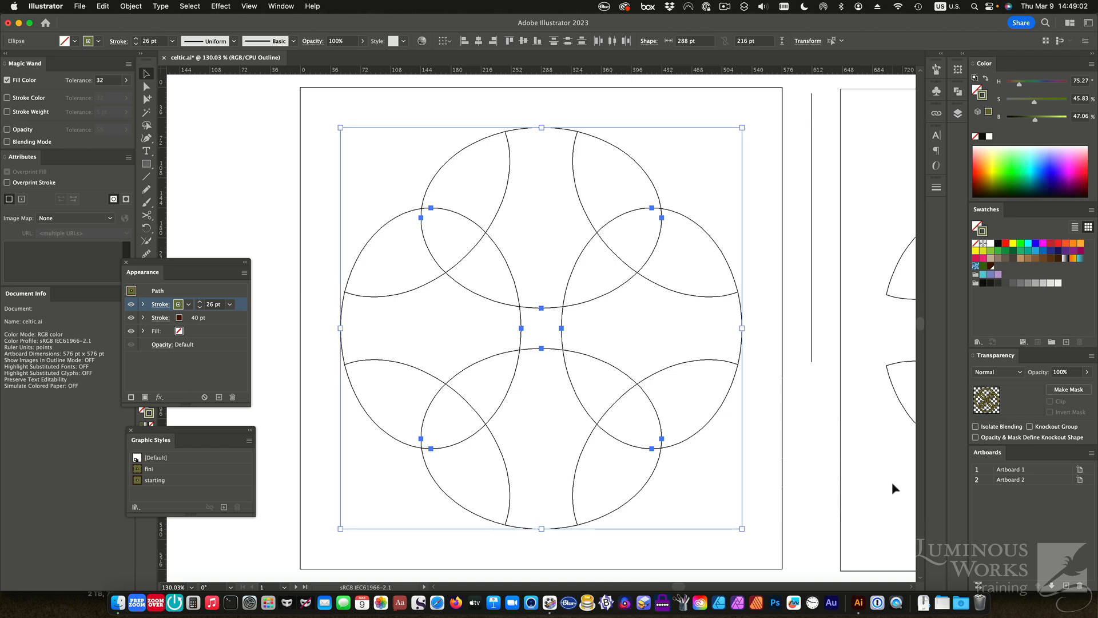
{"action": "left_click", "coordinate": [770, 340]}
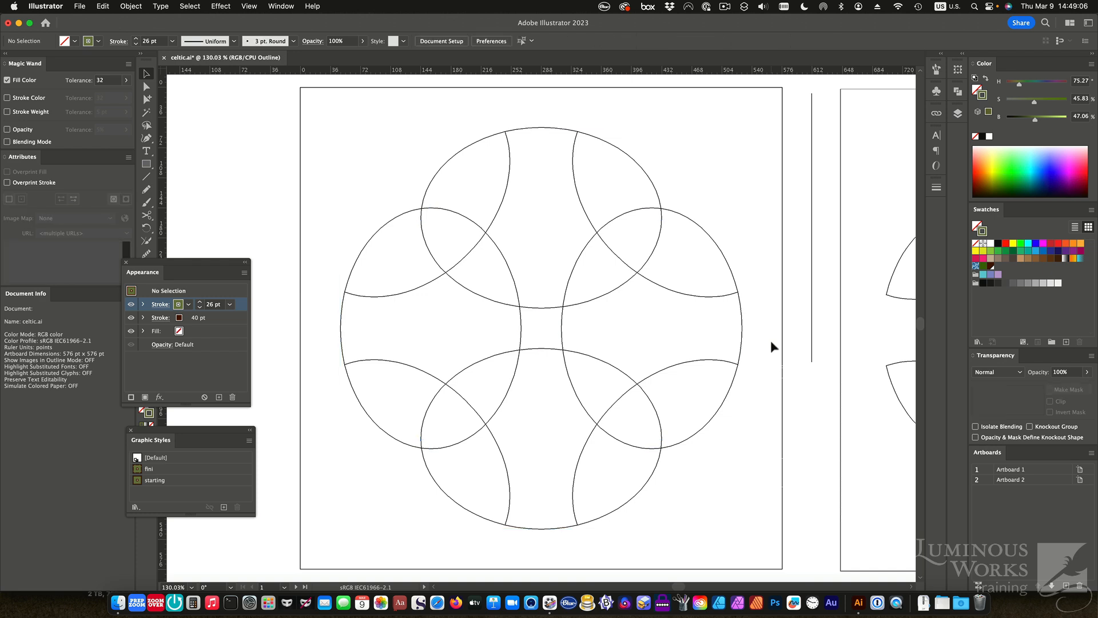
Cut the right, bottom, left and top inner ellipses with the Scissors where the corner arcs end on their outer edges
{"action": "key", "text": "c"}
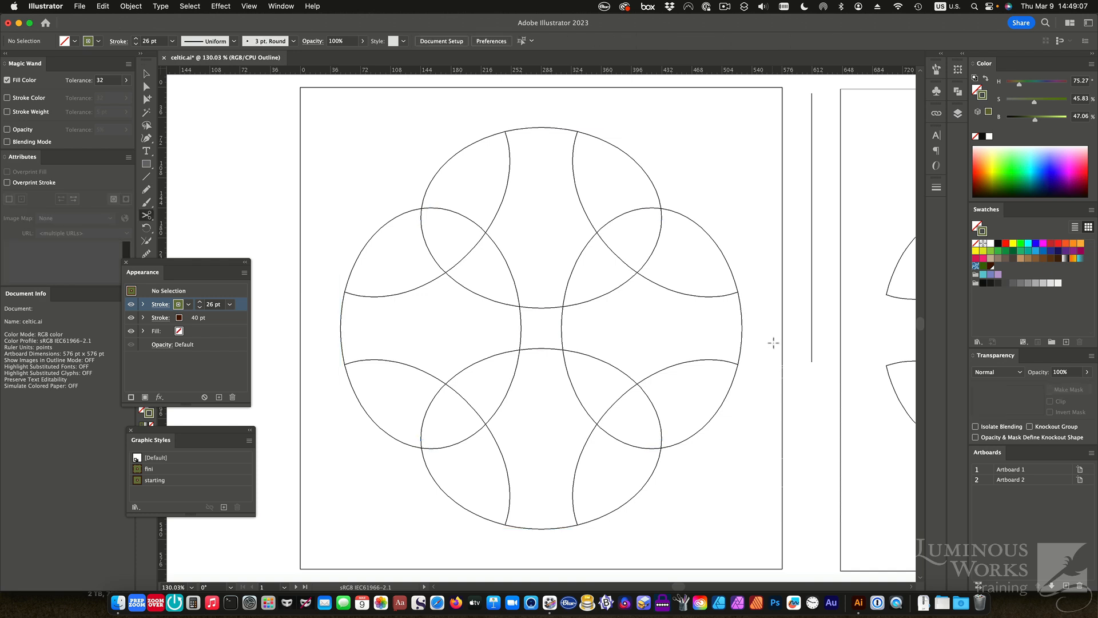
{"action": "left_click", "coordinate": [737, 291]}
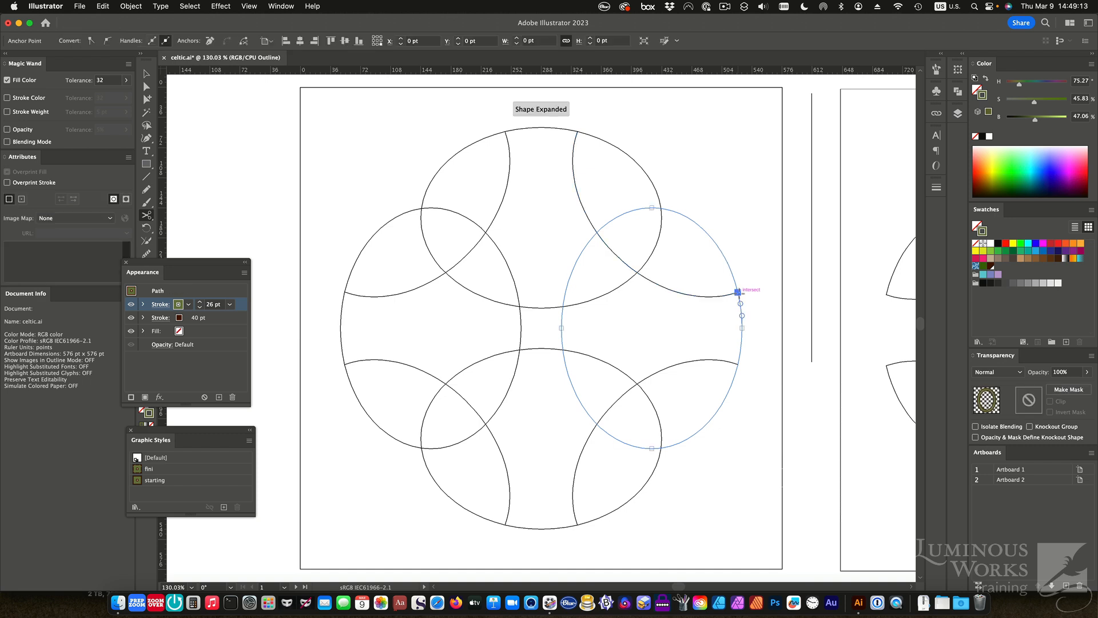
{"action": "left_click", "coordinate": [737, 363]}
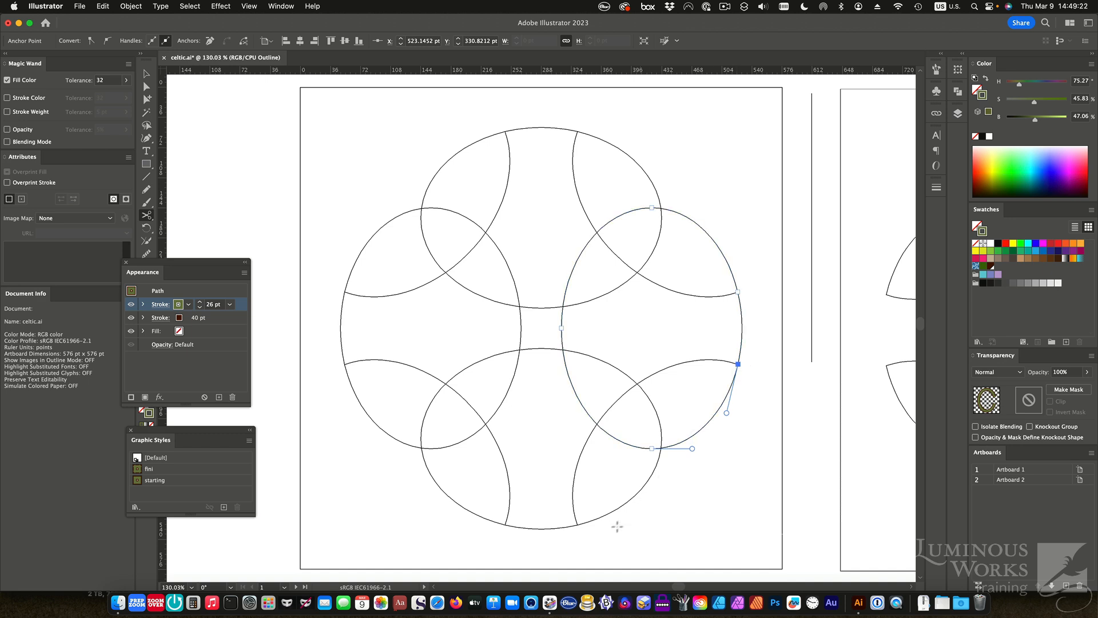
{"action": "left_click", "coordinate": [578, 524]}
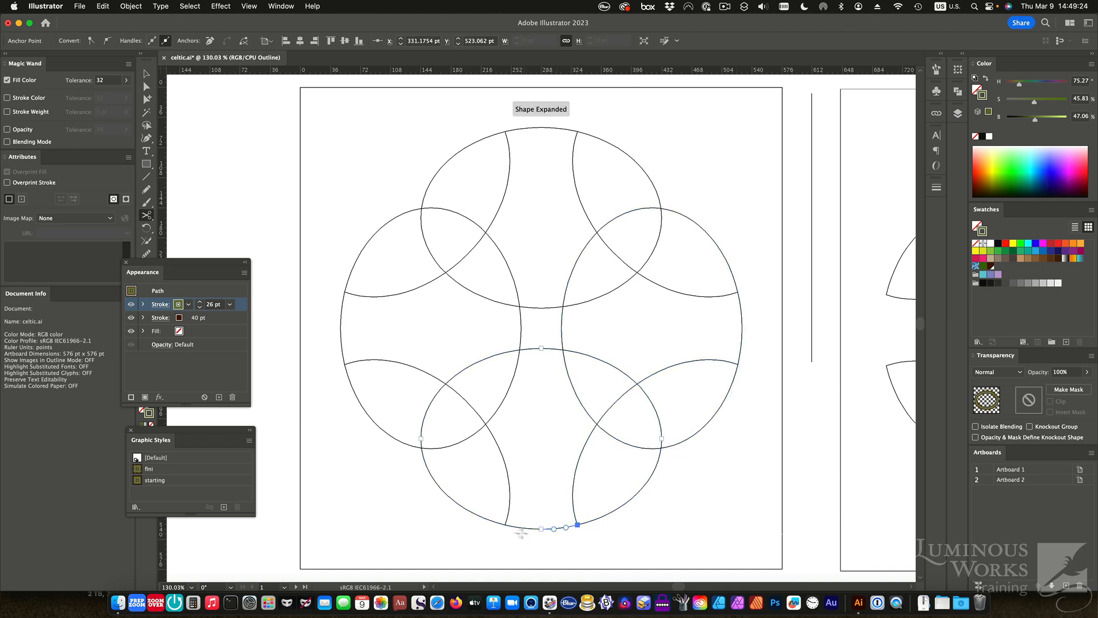
{"action": "left_click", "coordinate": [505, 524]}
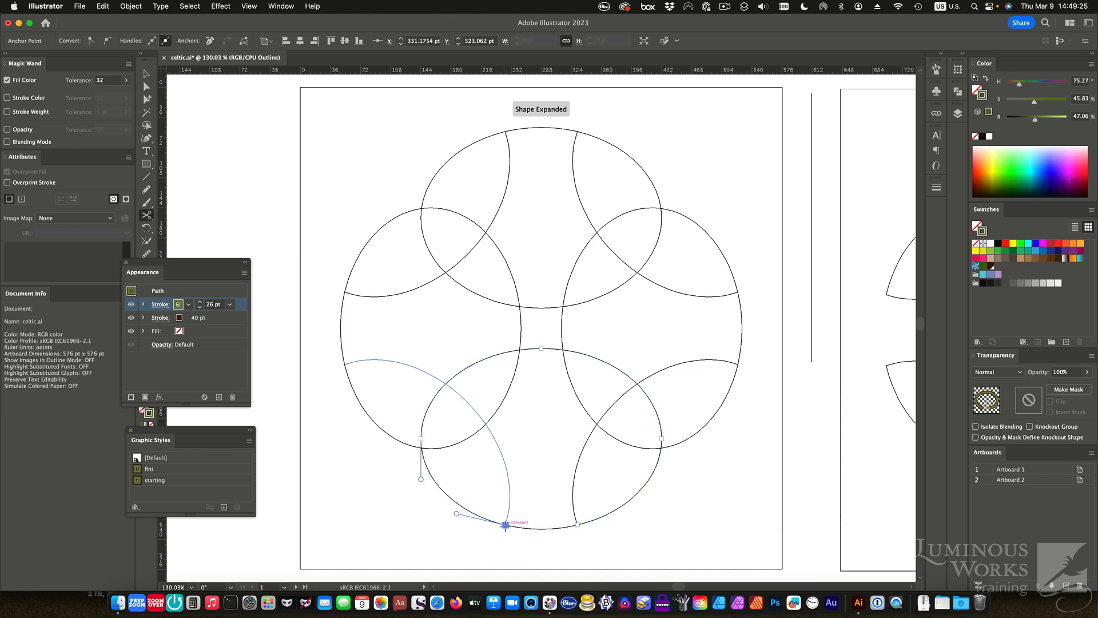
{"action": "left_click", "coordinate": [345, 363]}
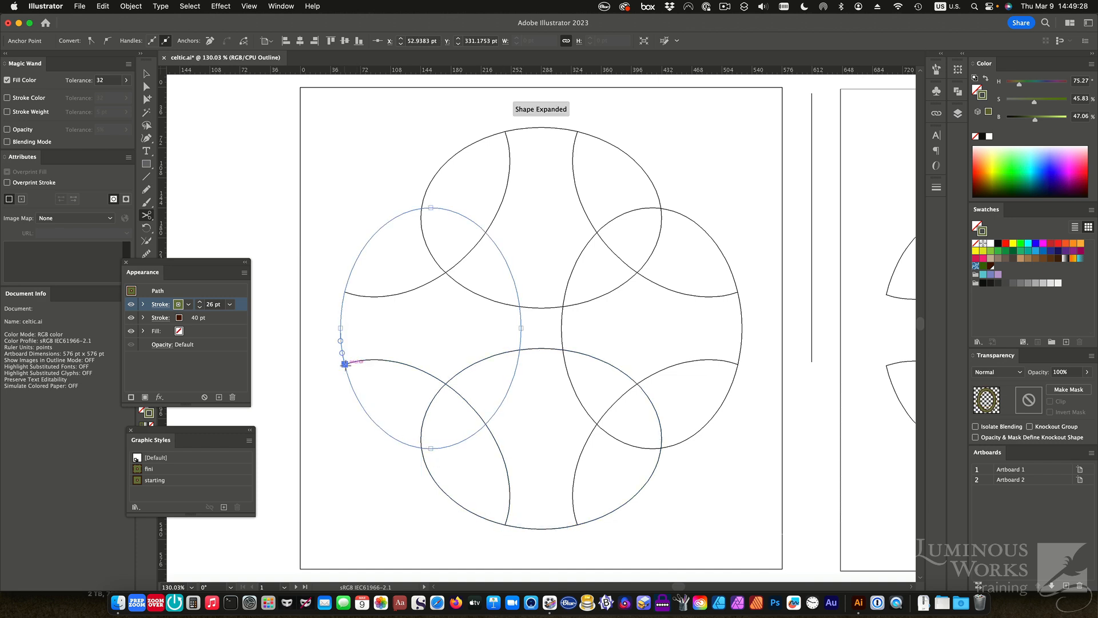
{"action": "left_click", "coordinate": [345, 292]}
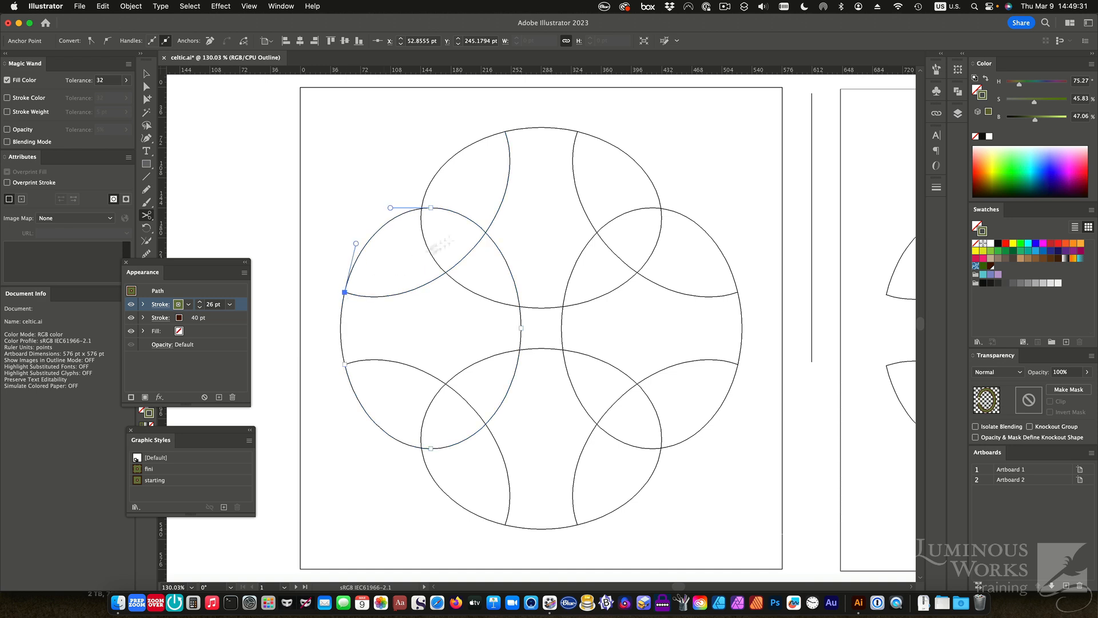
{"action": "left_click", "coordinate": [505, 131]}
{"action": "left_click", "coordinate": [577, 131]}
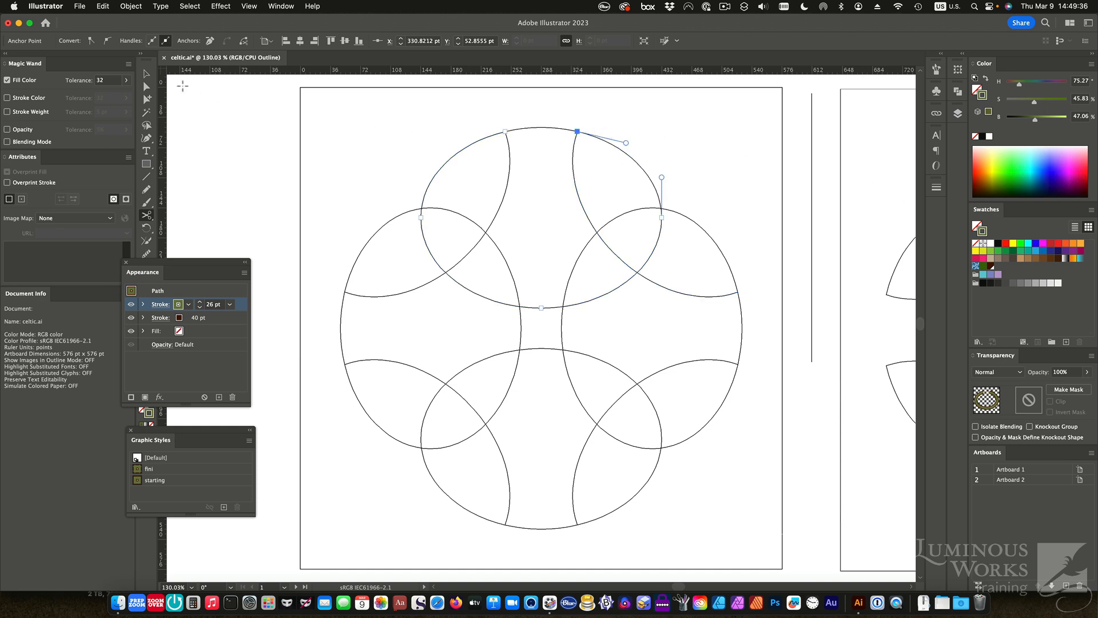
Delete the short outer segments between the cuts on the top and right inner ellipses
{"action": "left_click", "coordinate": [146, 74]}
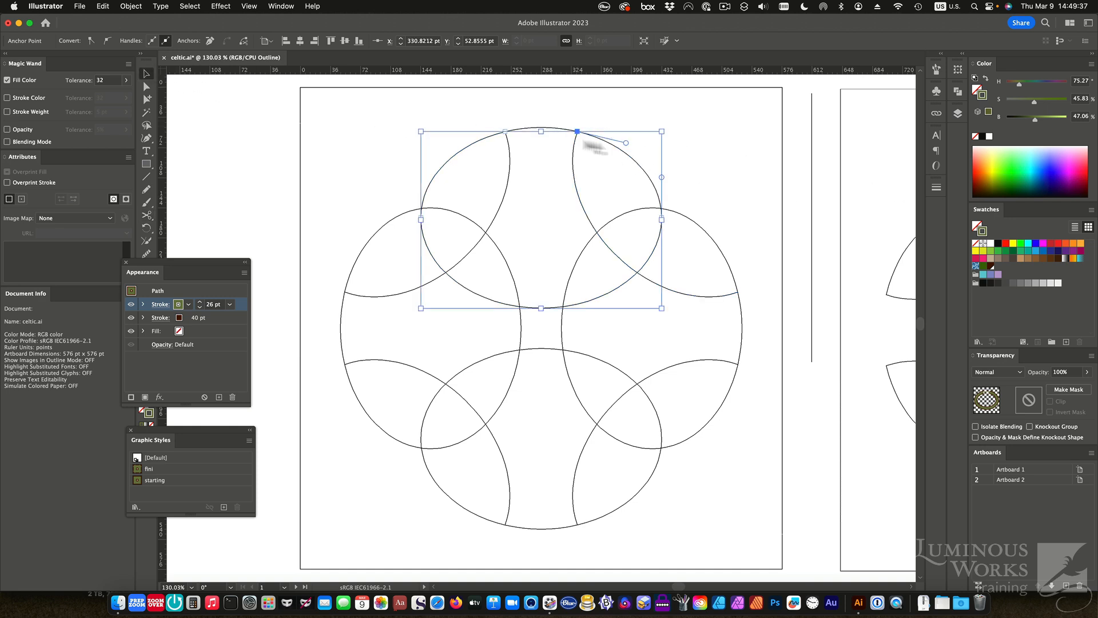
{"action": "left_click", "coordinate": [545, 128]}
{"action": "key", "text": "Delete"}
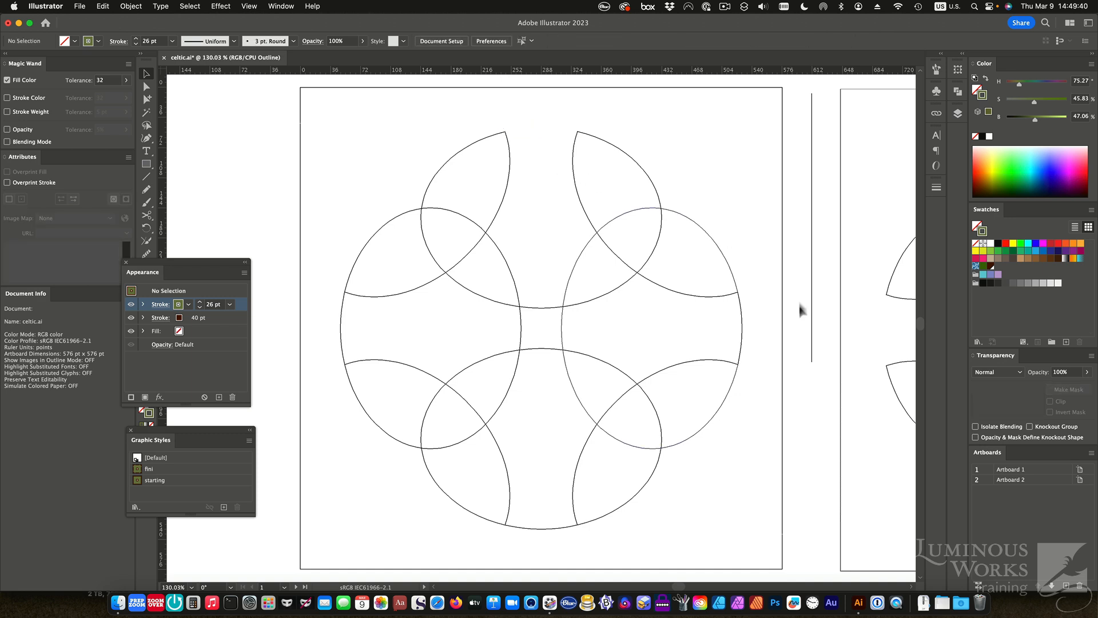
{"action": "left_click_drag", "start_coordinate": [751, 317], "coordinate": [733, 324]}
{"action": "key", "text": "Delete"}
{"action": "left_click_drag", "start_coordinate": [656, 476], "coordinate": [631, 476]}
{"action": "key", "text": "Delete"}
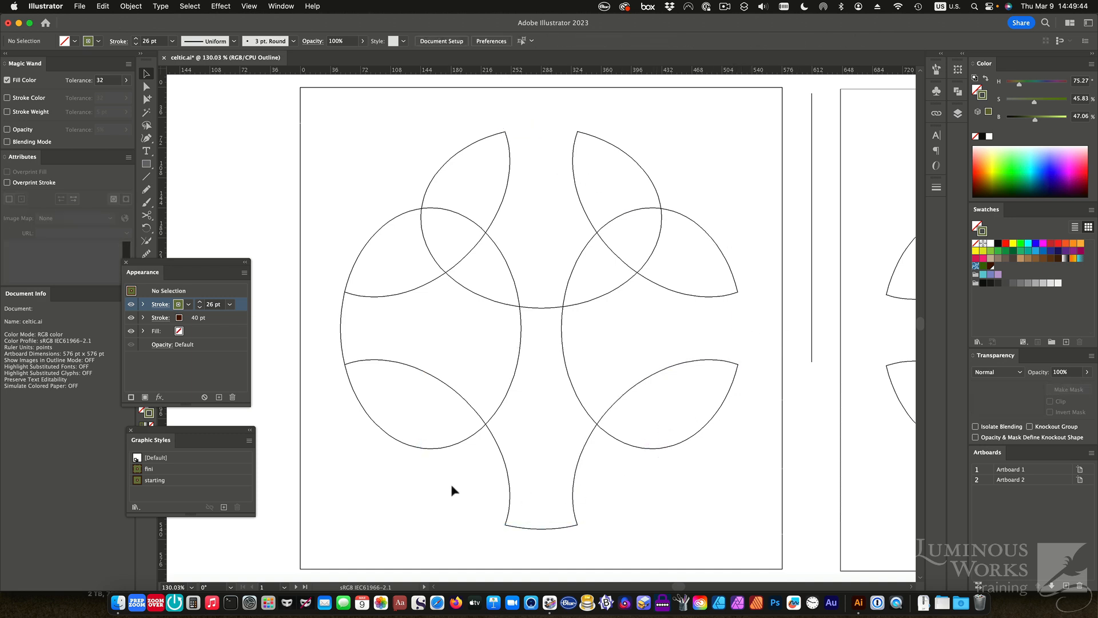
{"action": "key", "text": "super+z"}
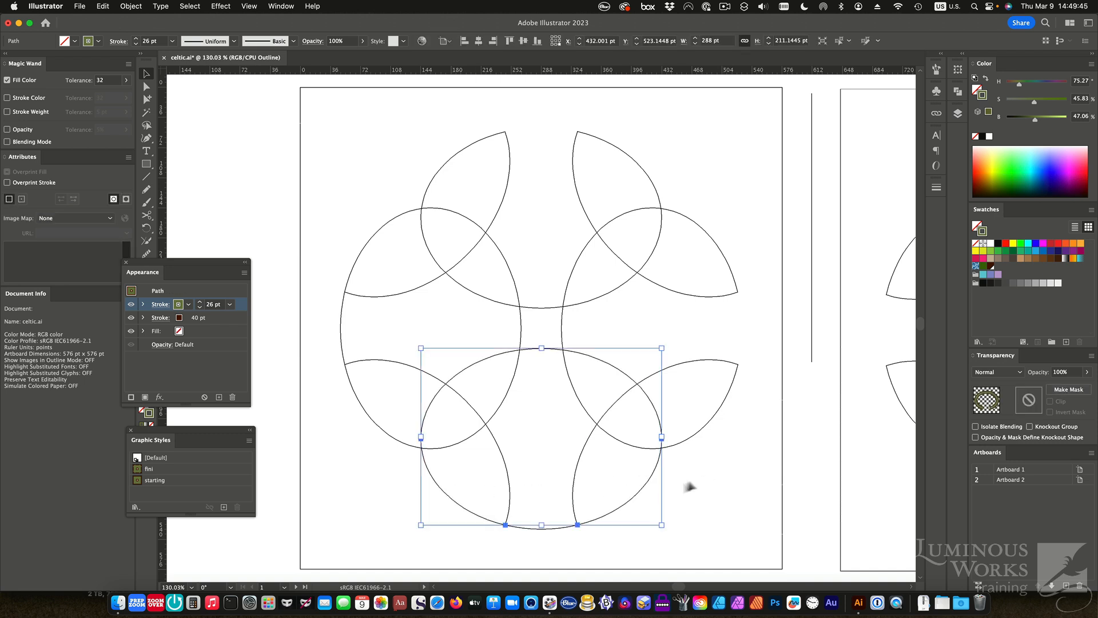
Delete the short outer segments between the cuts on the bottom and left inner ellipses
{"action": "left_click", "coordinate": [547, 522]}
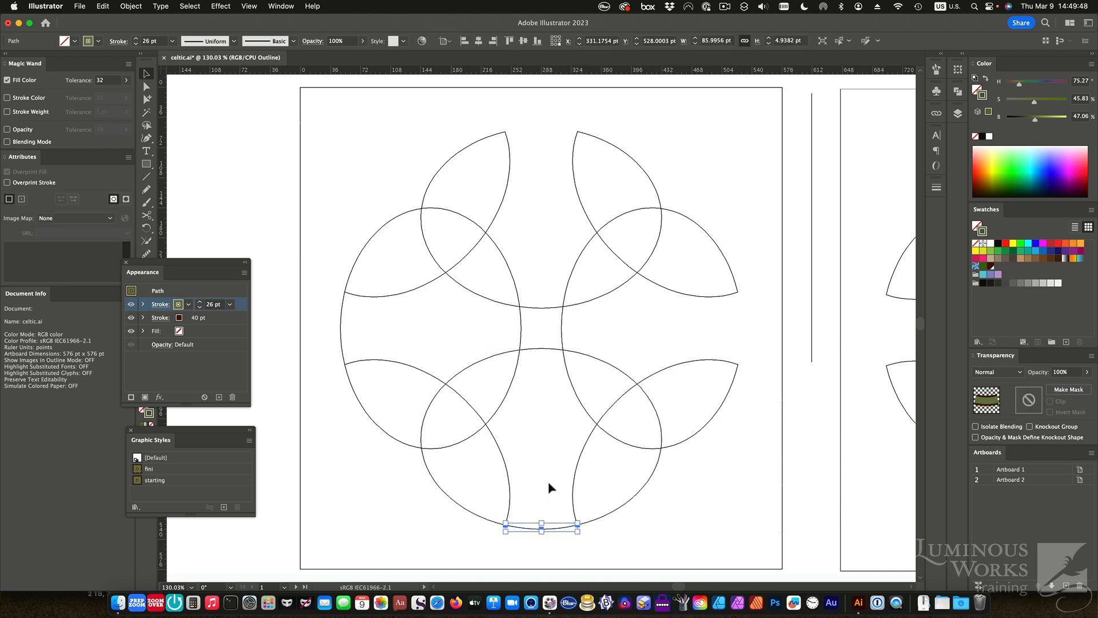
{"action": "key", "text": "Delete"}
{"action": "left_click", "coordinate": [341, 328]}
{"action": "key", "text": "Delete"}
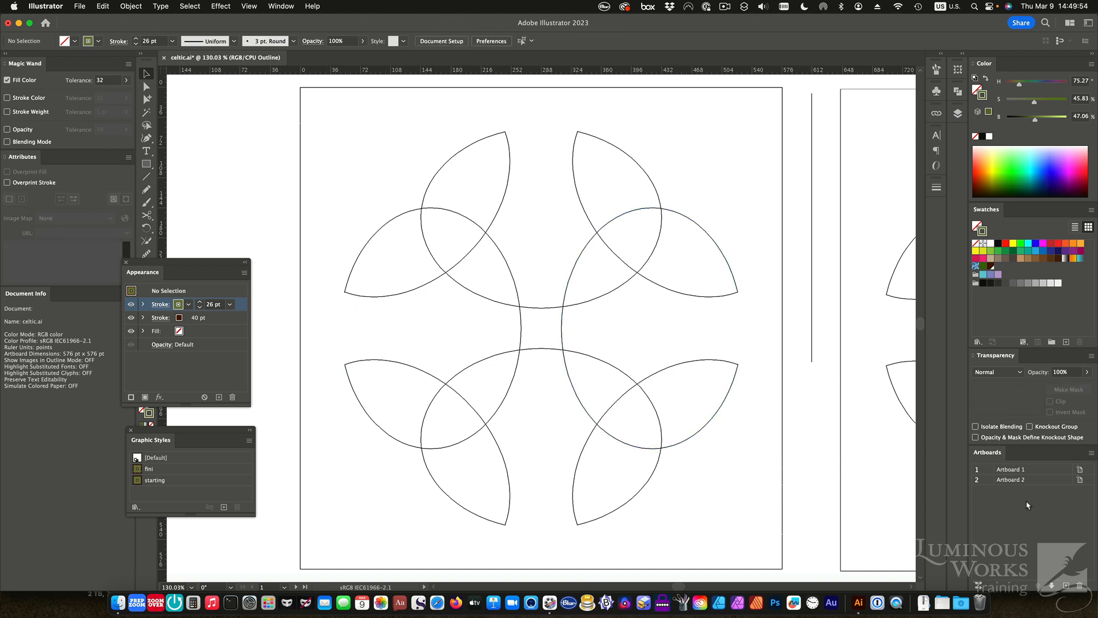
Return to Preview, select all the knot paths and give their green 26 pt stroke a round cap
{"action": "key", "text": "super+y"}
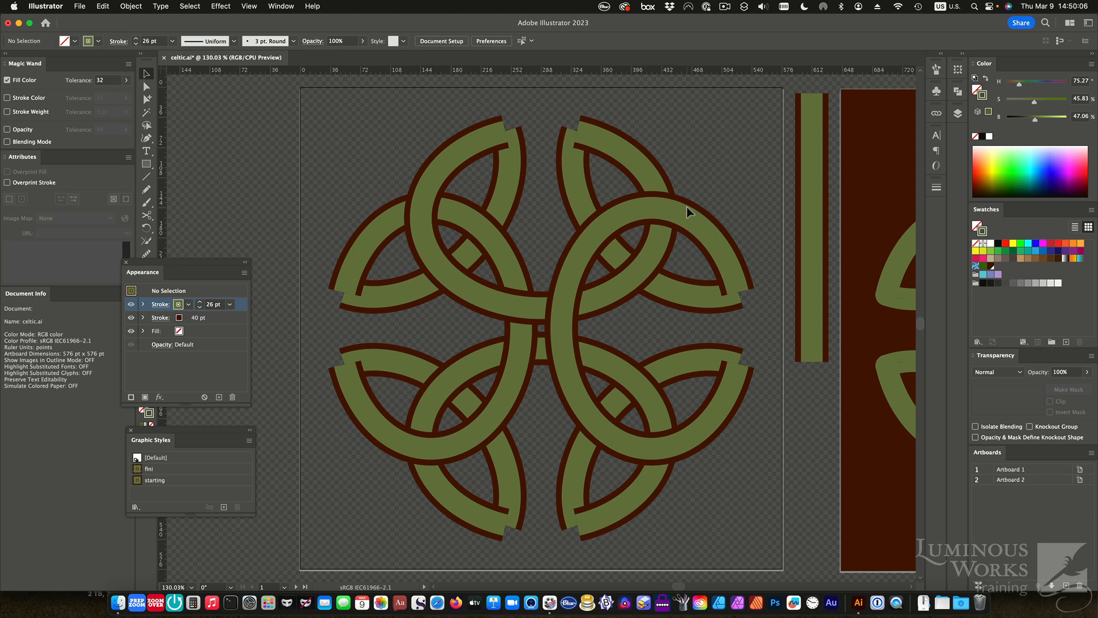
{"action": "left_click_drag", "start_coordinate": [350, 131], "coordinate": [718, 495]}
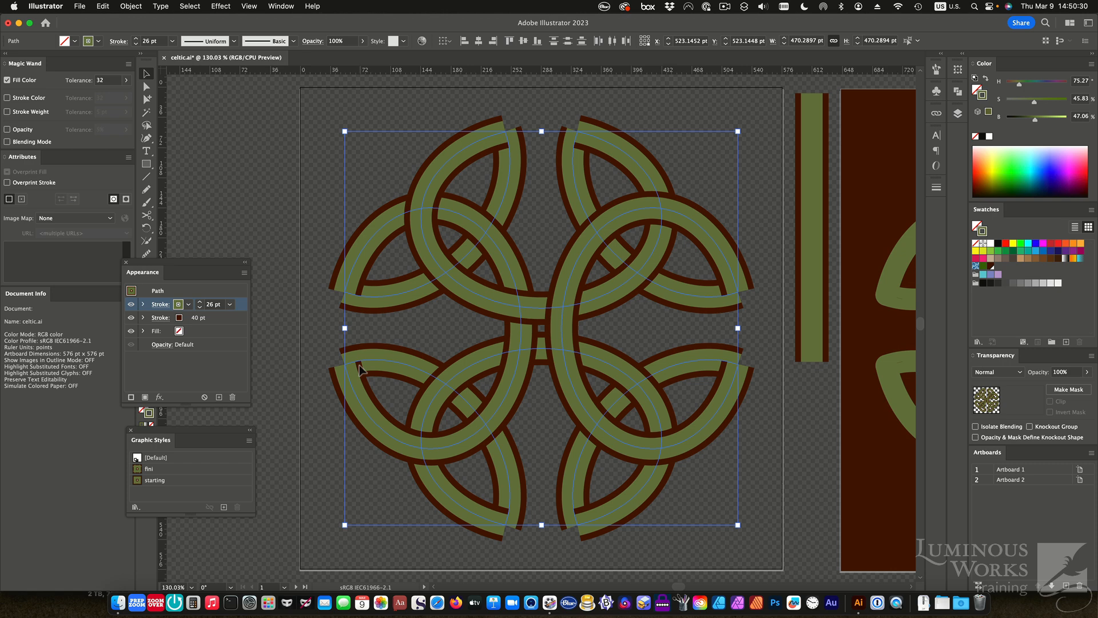
{"action": "left_click", "coordinate": [159, 308]}
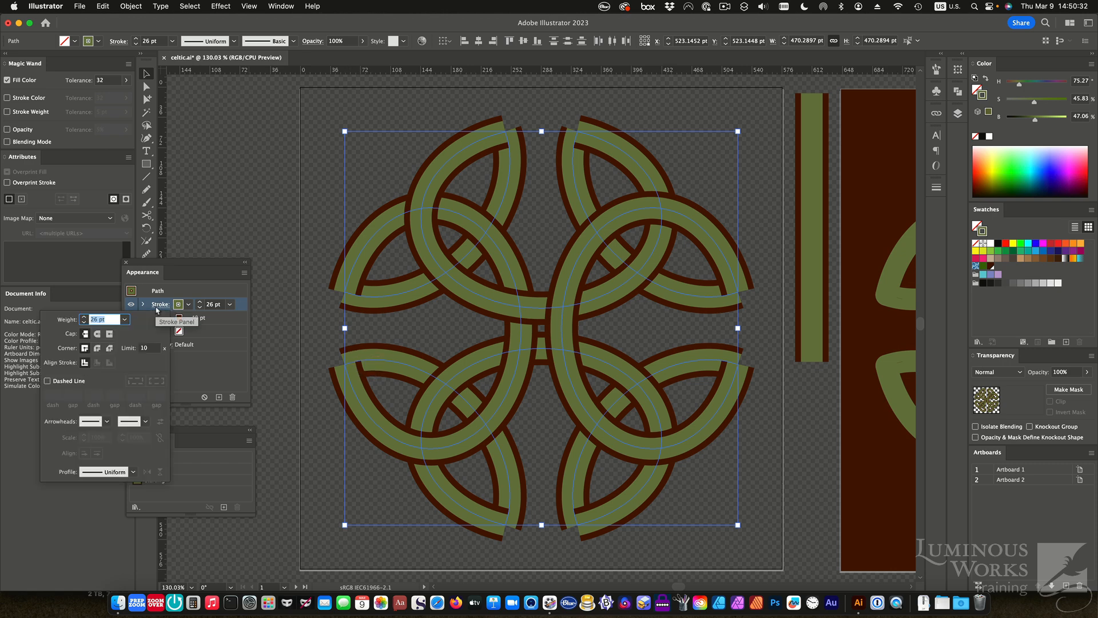
{"action": "left_click", "coordinate": [97, 335]}
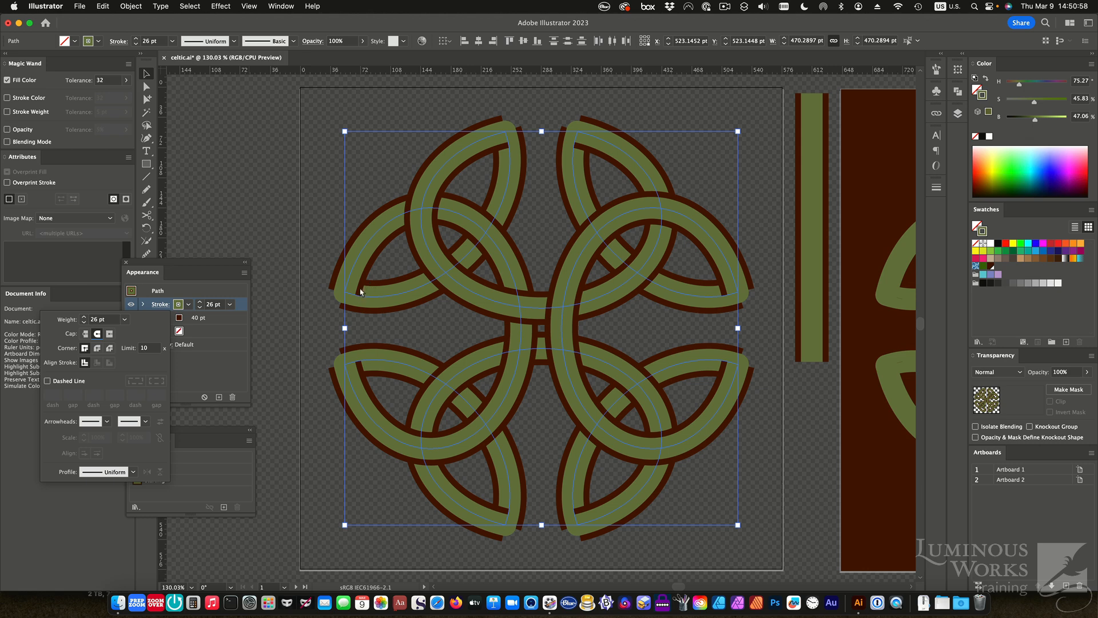
{"action": "left_click", "coordinate": [176, 271]}
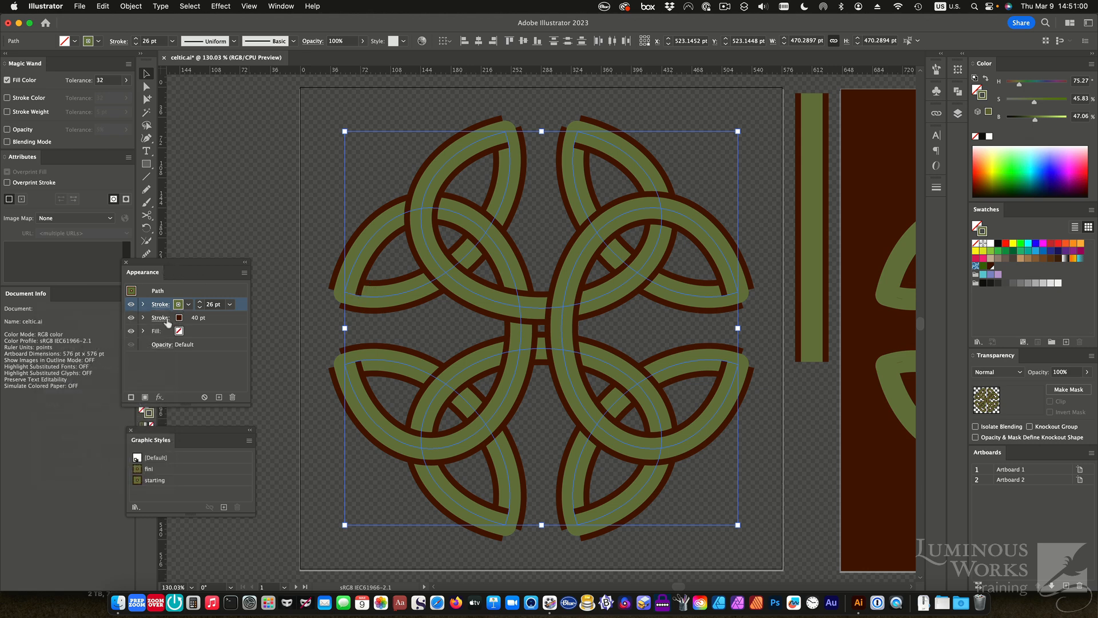
Give the knot's brown 40 pt stroke a dashed line of 0 pt dash, 60 pt gap, 1000 pt dash and 60 pt gap
{"action": "left_click", "coordinate": [231, 323]}
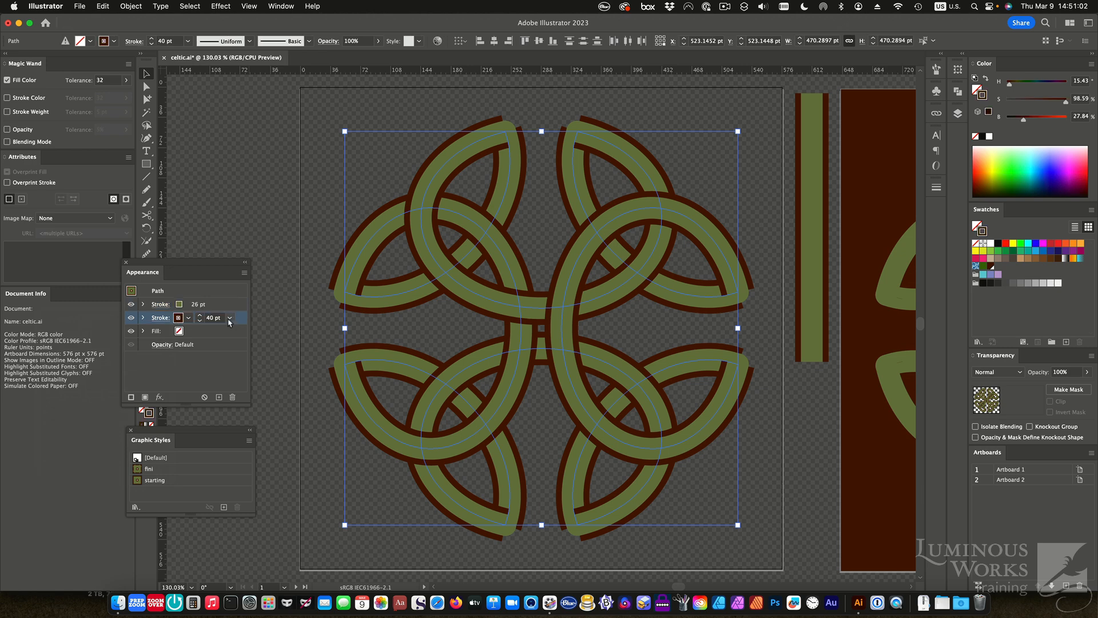
{"action": "left_click", "coordinate": [156, 318]}
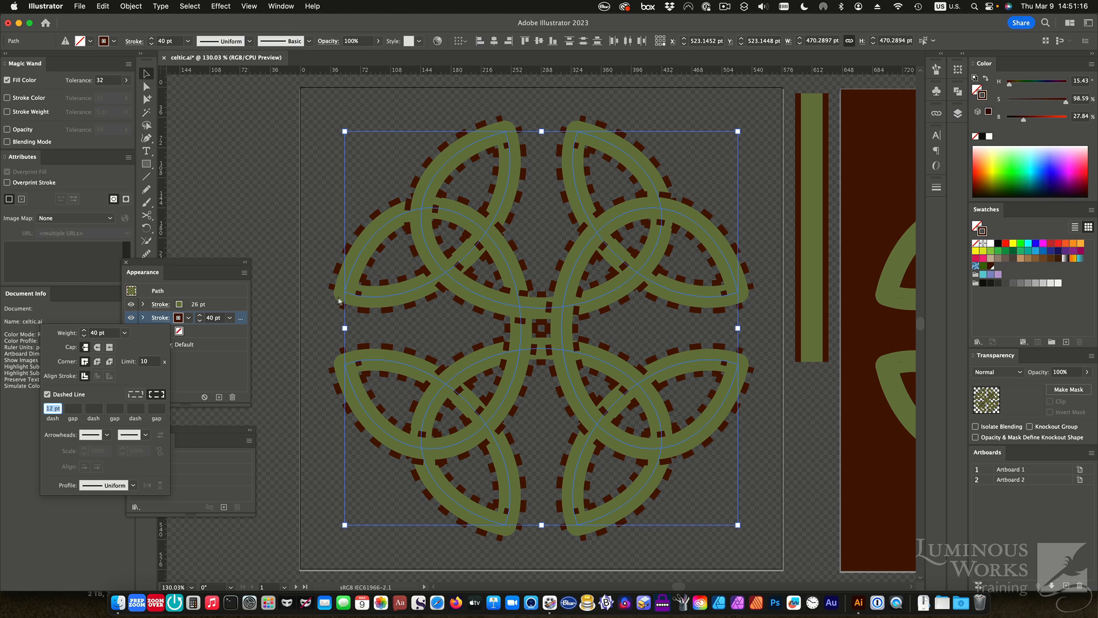
{"action": "type", "text": "0"}
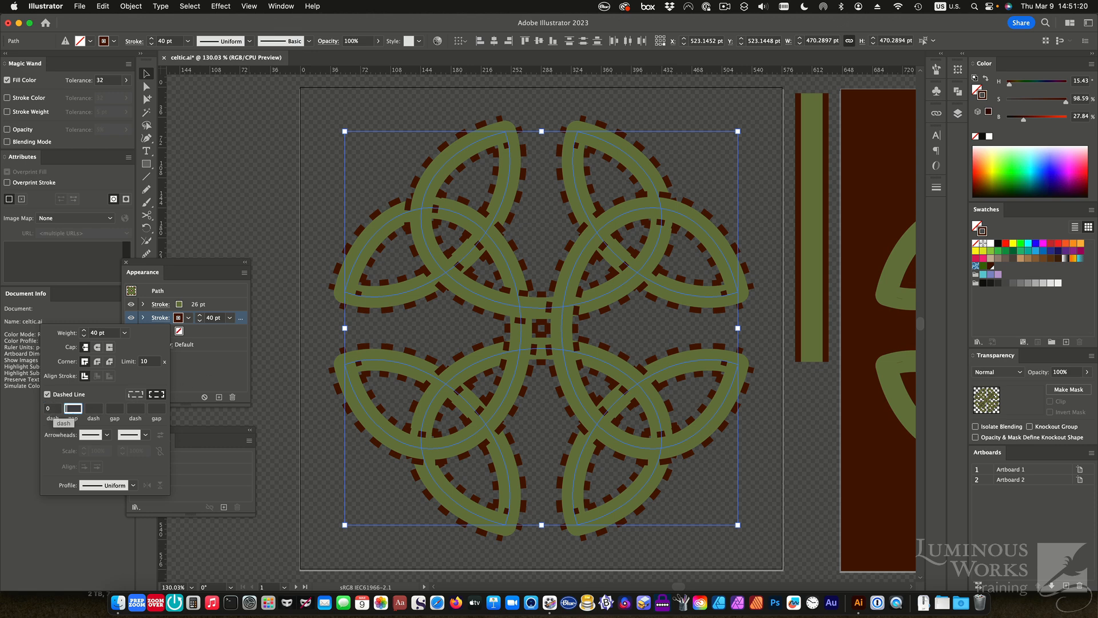
{"action": "key", "text": "Tab"}
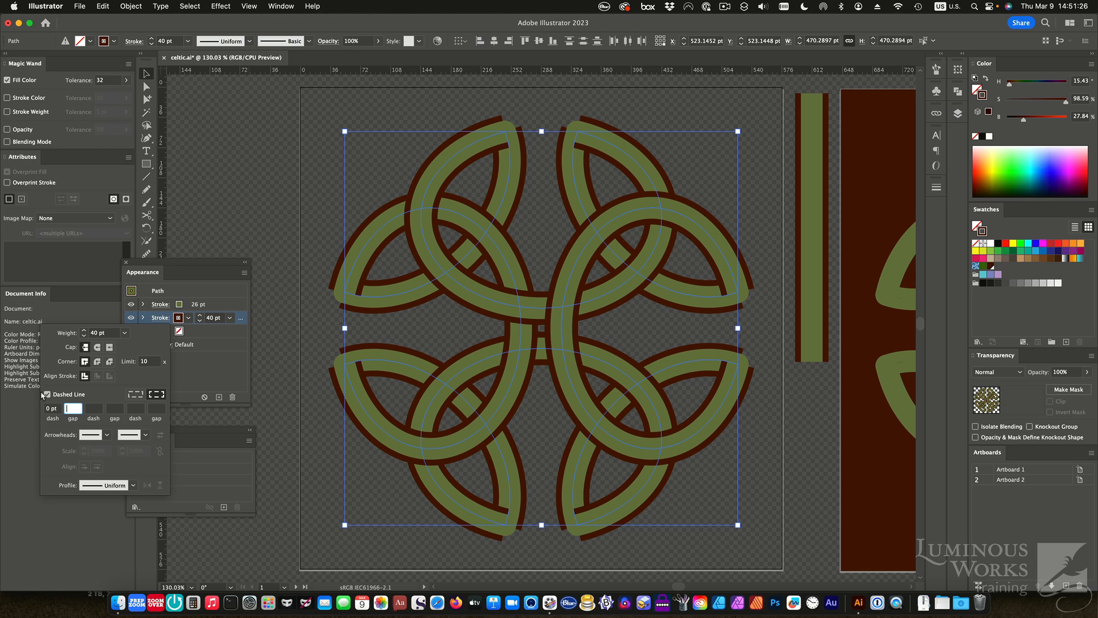
{"action": "type", "text": "60"}
{"action": "key", "text": "Tab"}
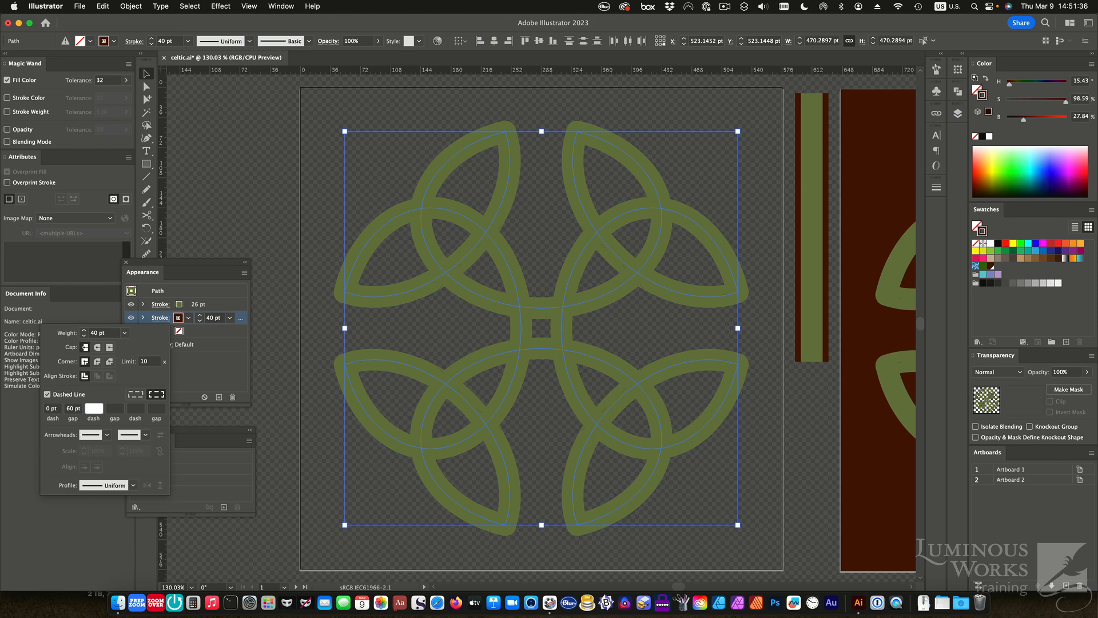
{"action": "type", "text": "1000"}
{"action": "key", "text": "Tab"}
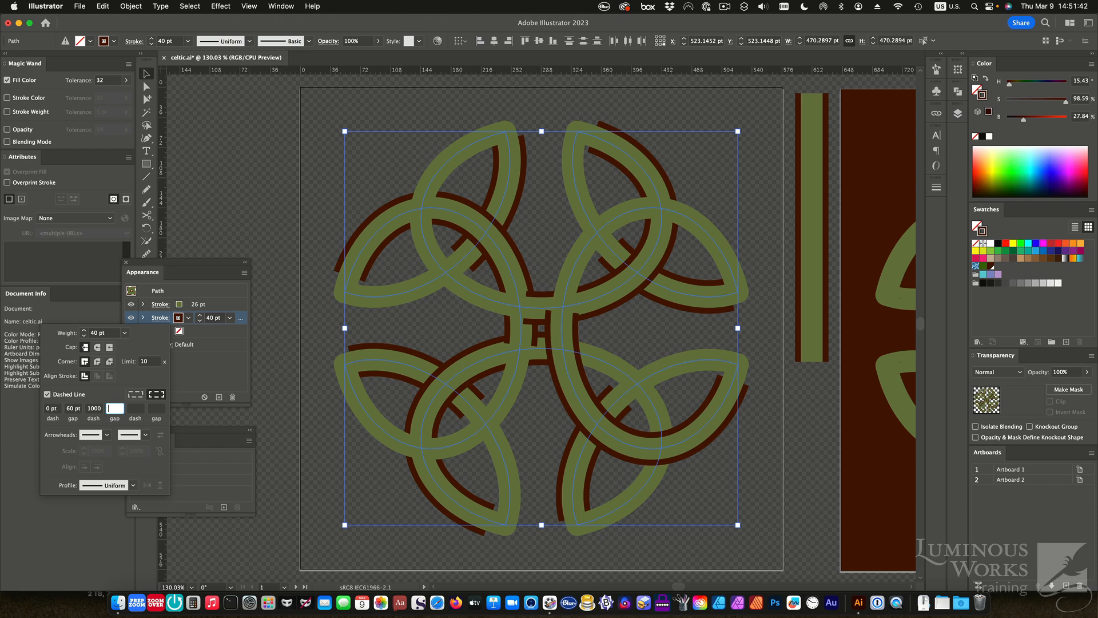
{"action": "type", "text": "60"}
{"action": "key", "text": "Tab"}
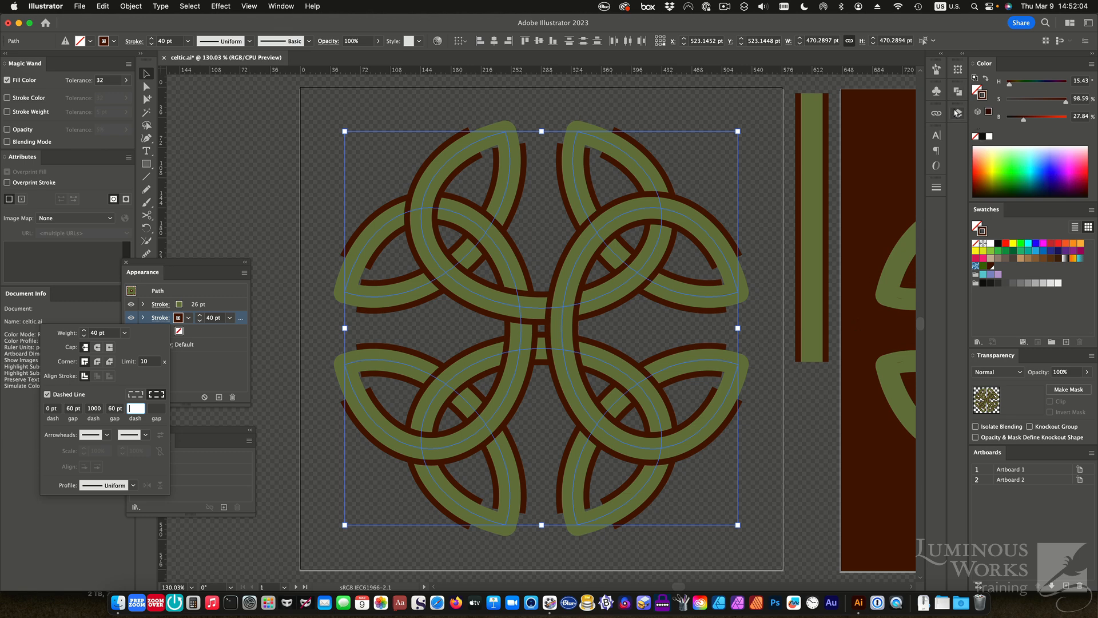
Make the BG layer visible behind the knot
{"action": "left_click", "coordinate": [957, 115]}
{"action": "left_click", "coordinate": [957, 115]}
{"action": "left_click", "coordinate": [957, 115]}
{"action": "left_click", "coordinate": [957, 114]}
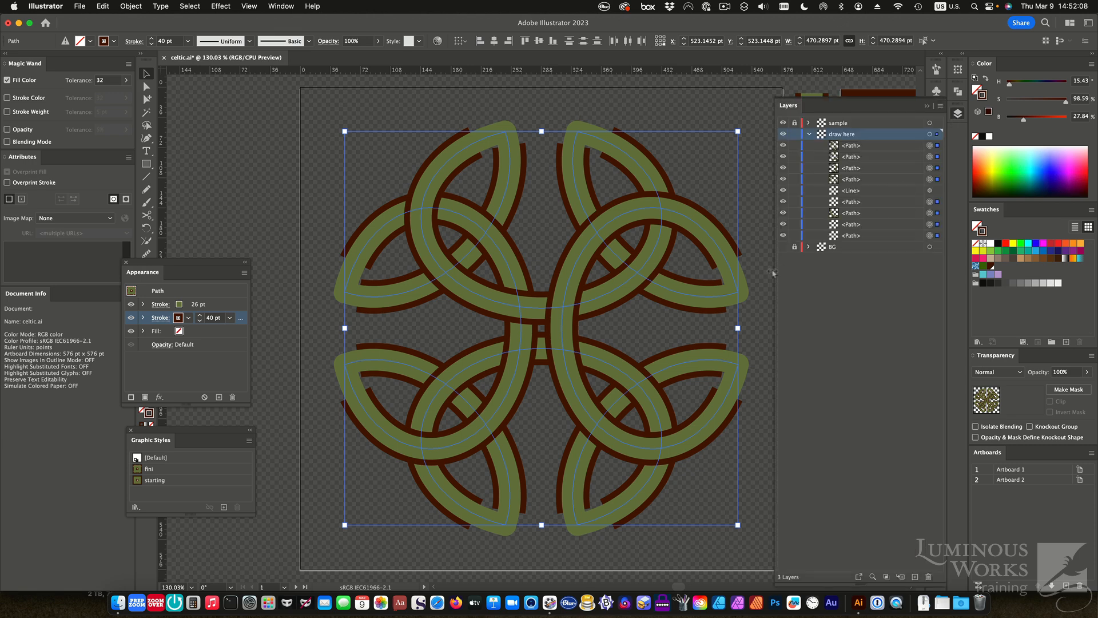
{"action": "left_click", "coordinate": [783, 247]}
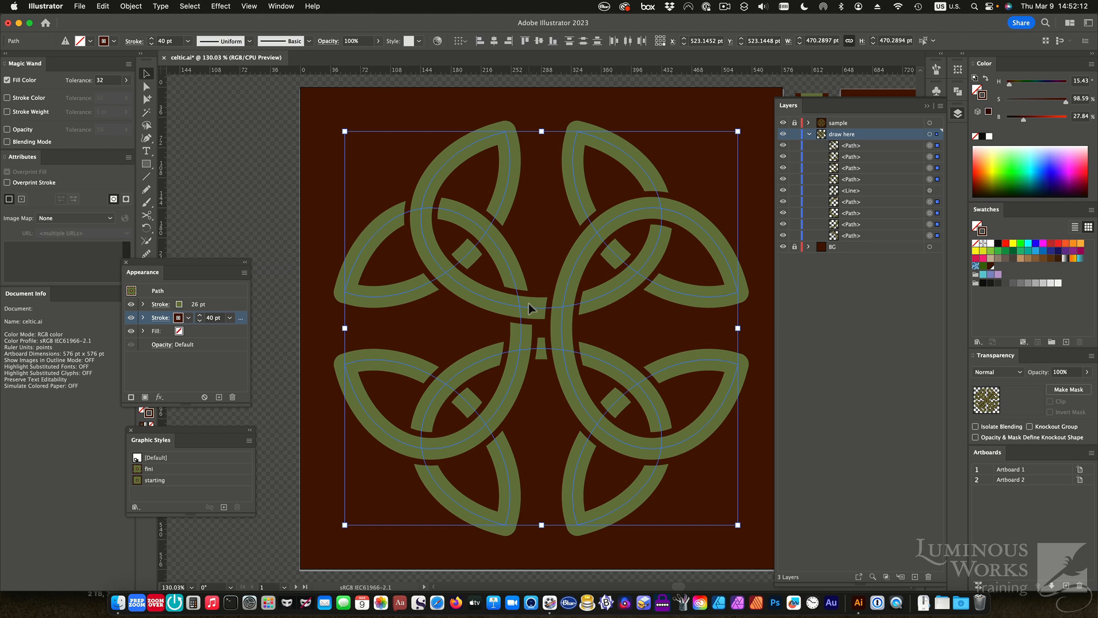
{"action": "left_click", "coordinate": [958, 115]}
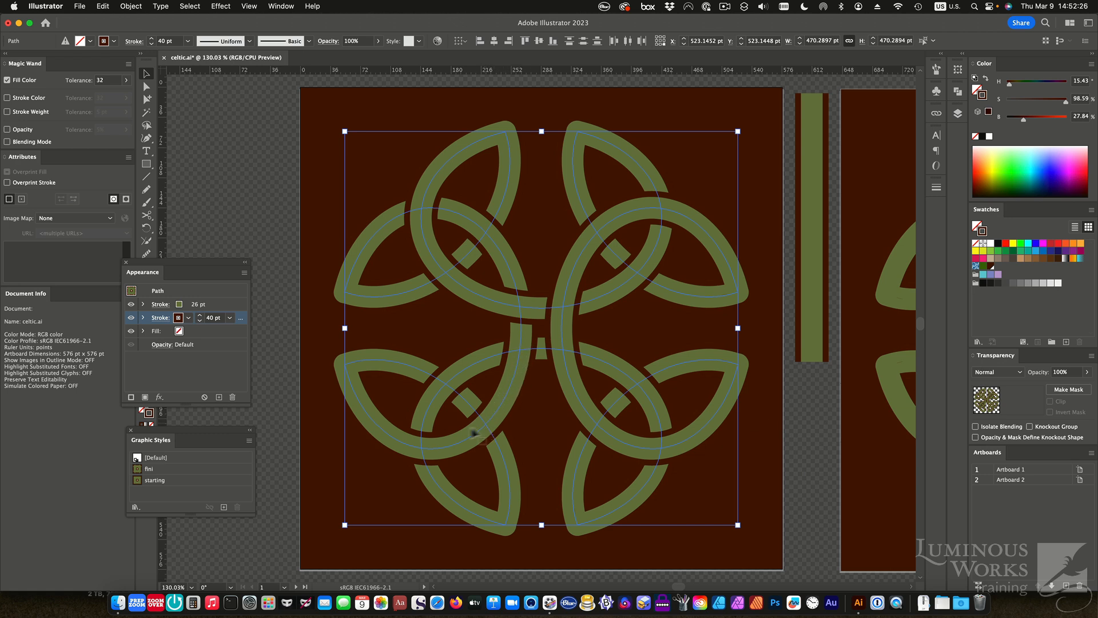
Bring the drawn knot and the sample into view together and close the floating Appearance and Graphic Styles panels
{"action": "left_click_drag", "start_coordinate": [815, 407], "coordinate": [720, 399]}
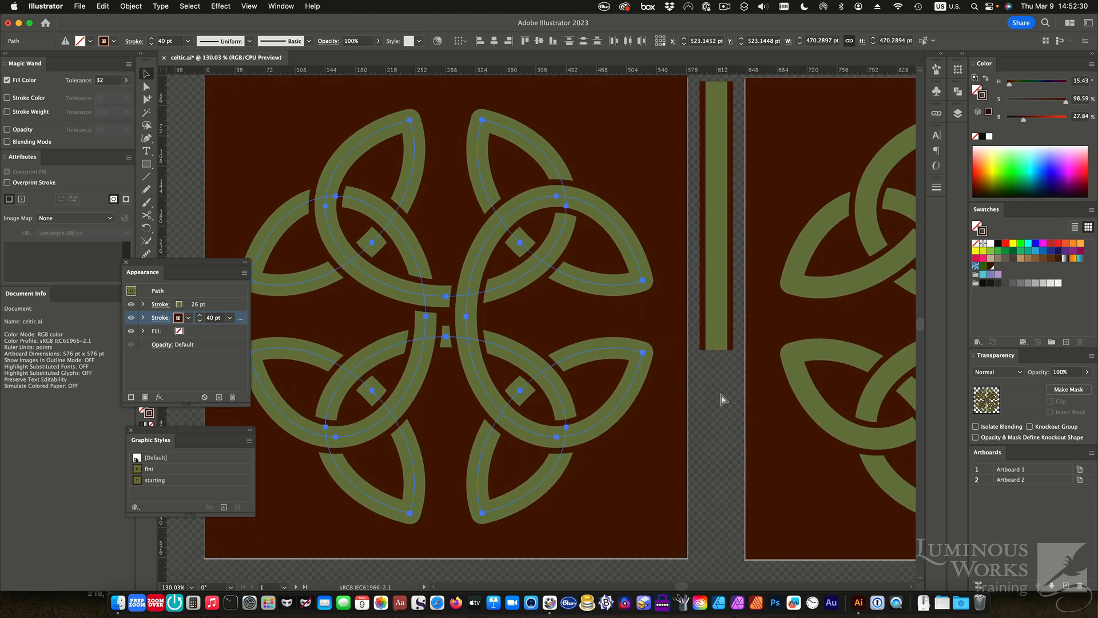
{"action": "key", "text": "super+minus"}
{"action": "left_click_drag", "start_coordinate": [795, 403], "coordinate": [682, 406]}
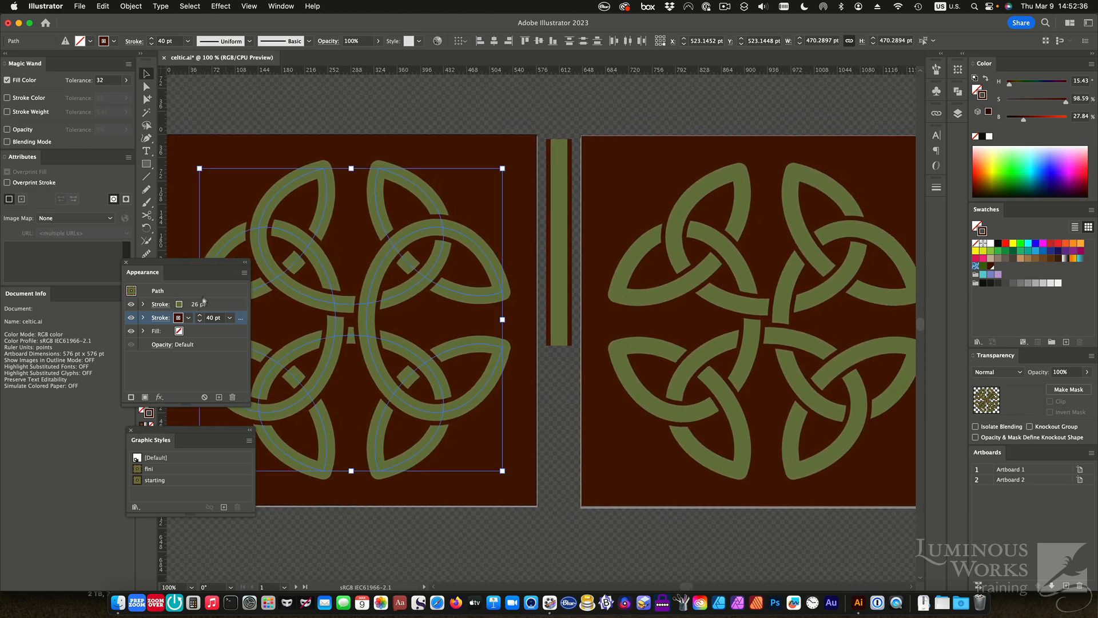
{"action": "left_click_drag", "start_coordinate": [126, 265], "coordinate": [97, 271]}
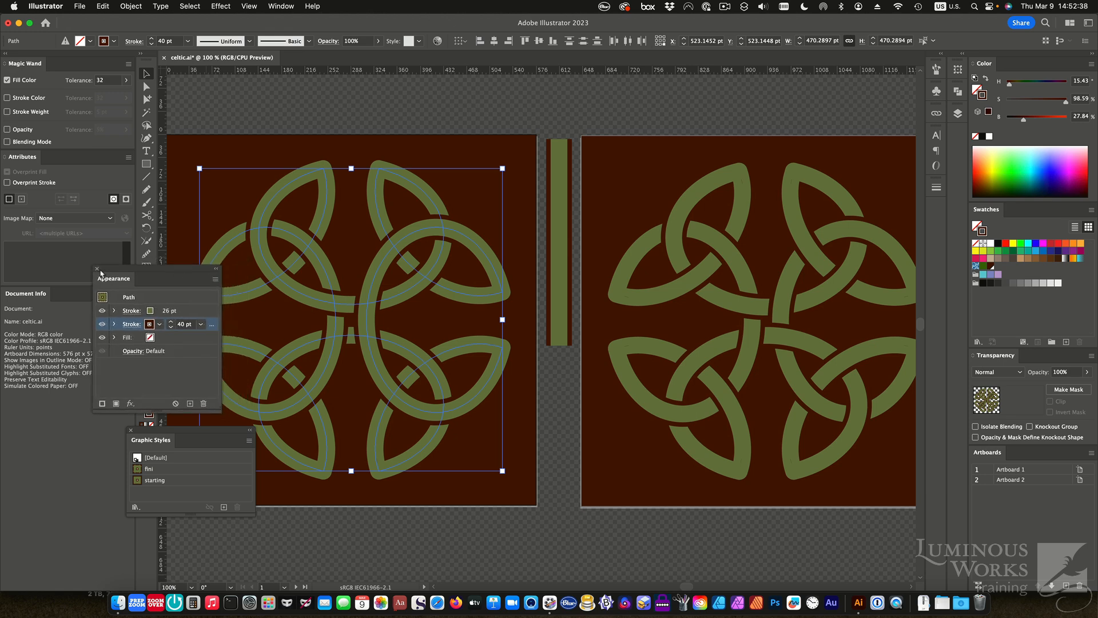
{"action": "left_click", "coordinate": [97, 268]}
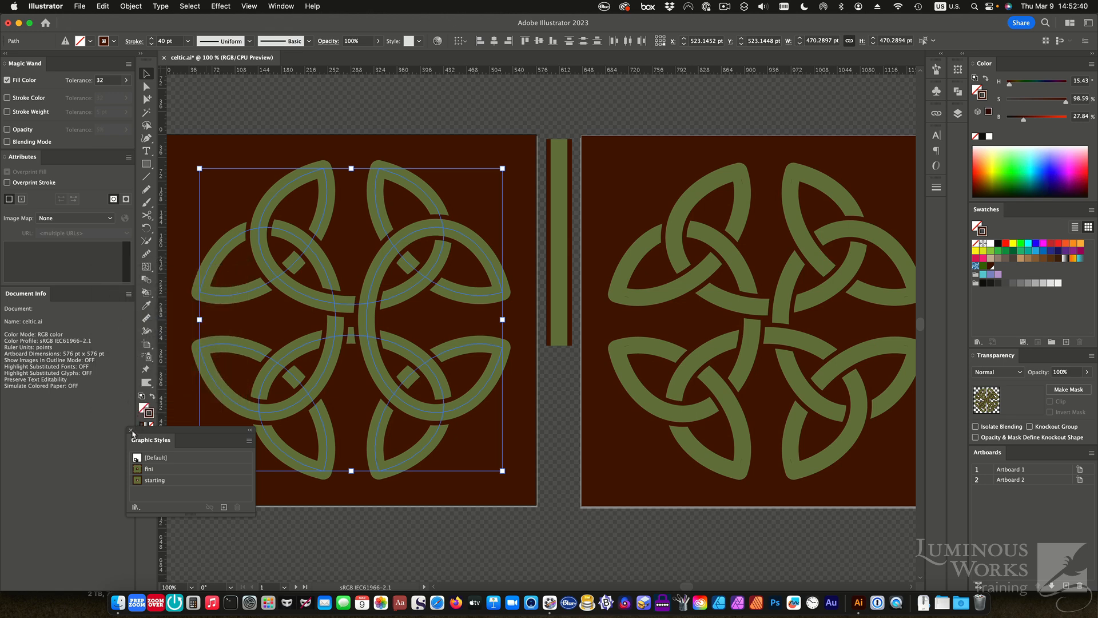
{"action": "left_click", "coordinate": [131, 430]}
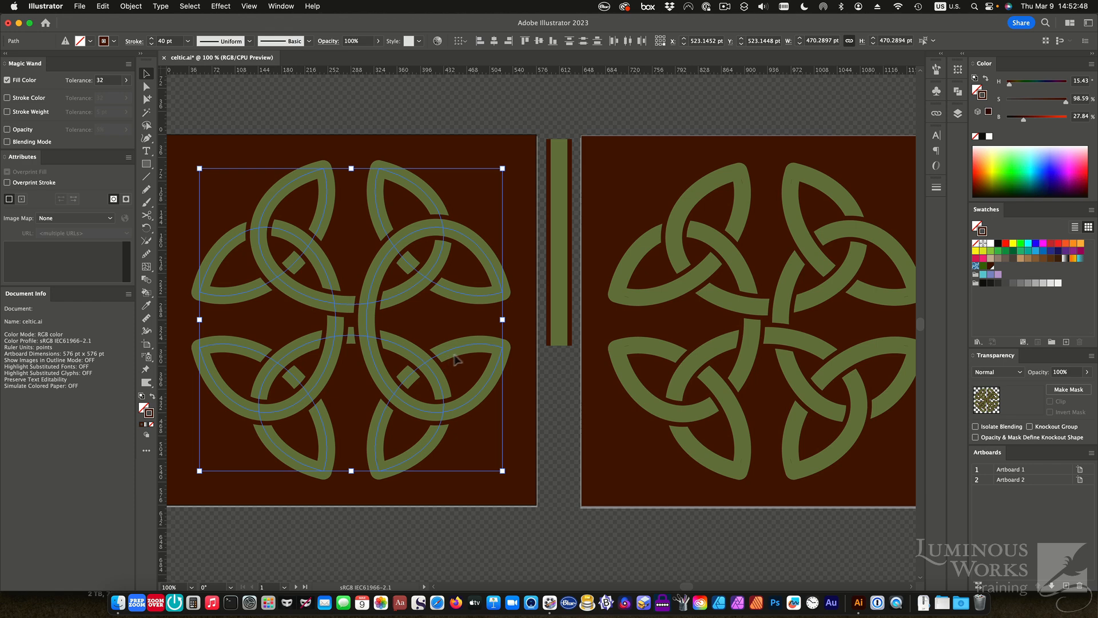
Intertwine the selected knot paths and swap the overlaps in the two lower knots and at the crossing just below right of the centre
{"action": "left_click", "coordinate": [131, 7]}
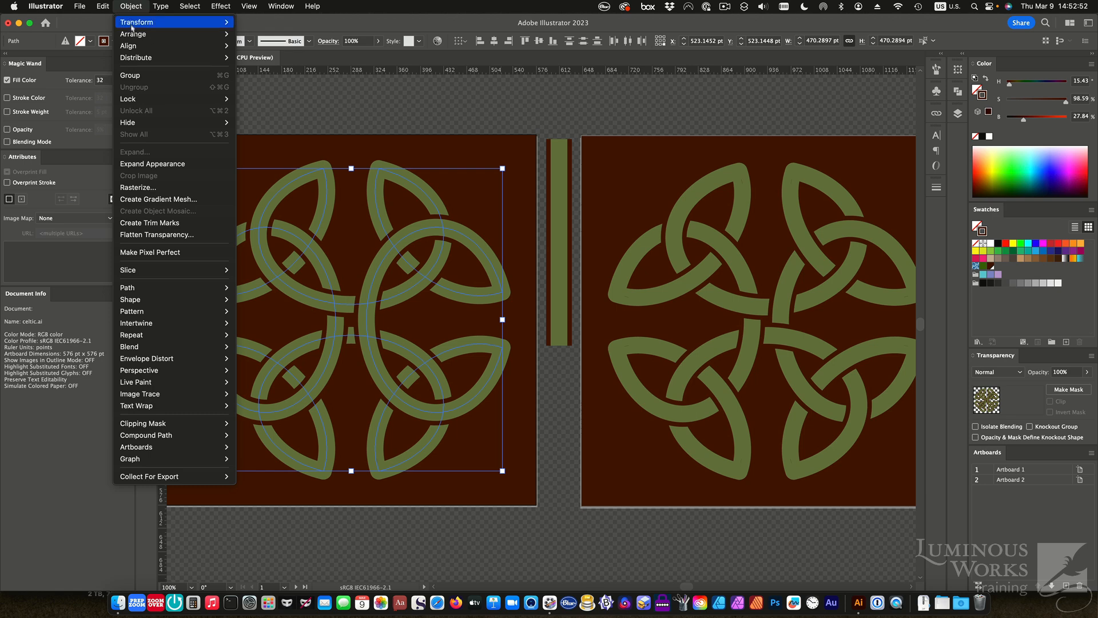
{"action": "mouse_move", "coordinate": [145, 324]}
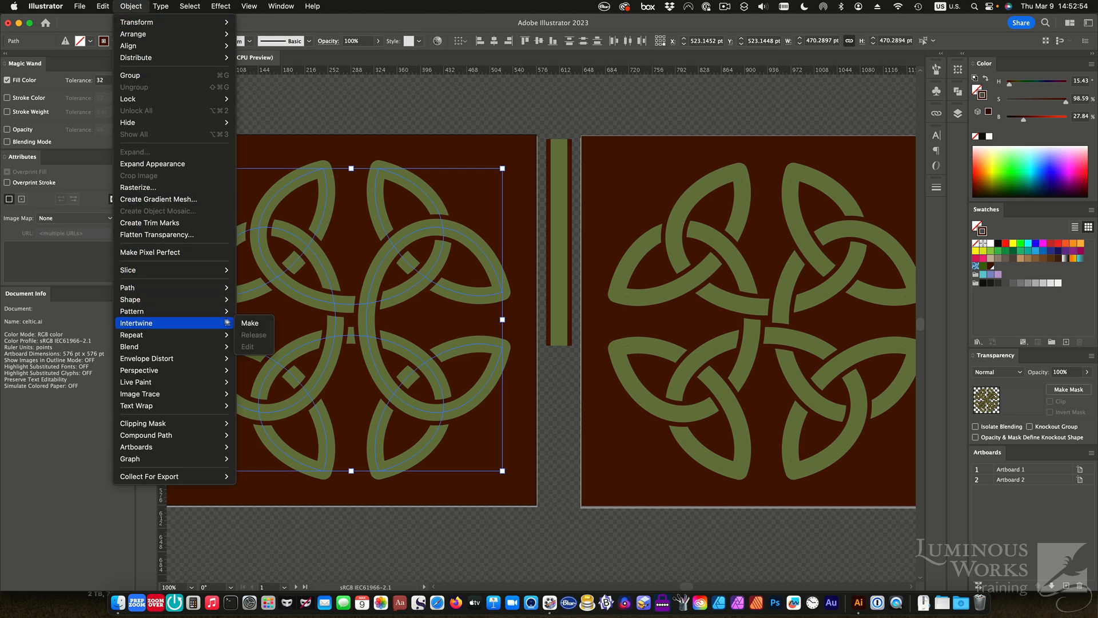
{"action": "left_click", "coordinate": [263, 326]}
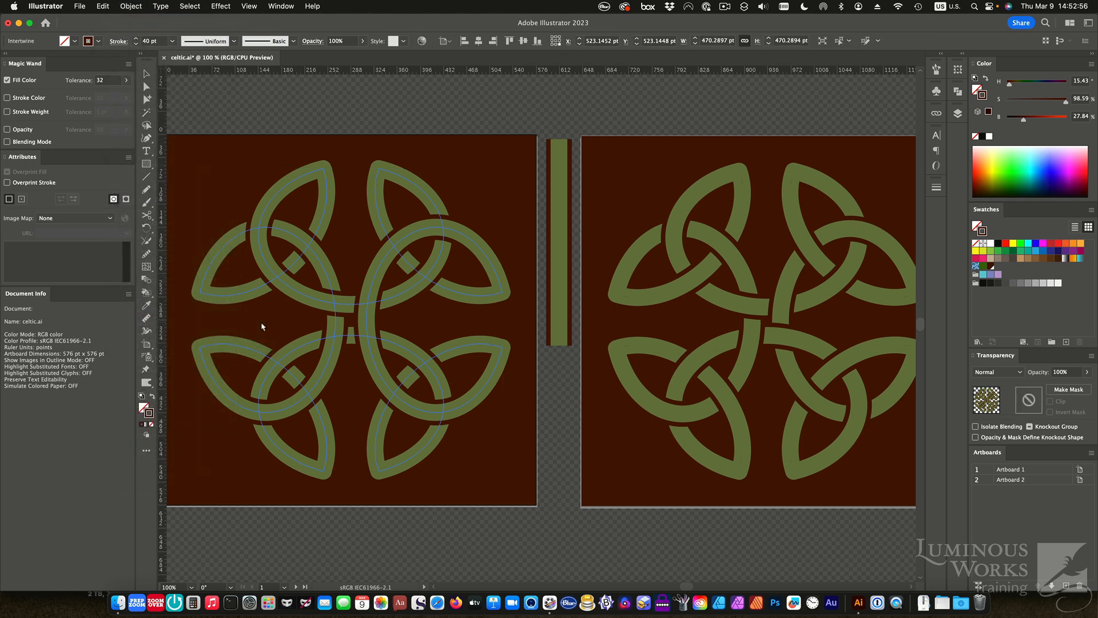
{"action": "left_click_drag", "start_coordinate": [324, 340], "coordinate": [329, 342]}
{"action": "left_click", "coordinate": [339, 345]}
{"action": "left_click", "coordinate": [307, 397]}
{"action": "left_click", "coordinate": [366, 340]}
{"action": "left_click", "coordinate": [427, 366]}
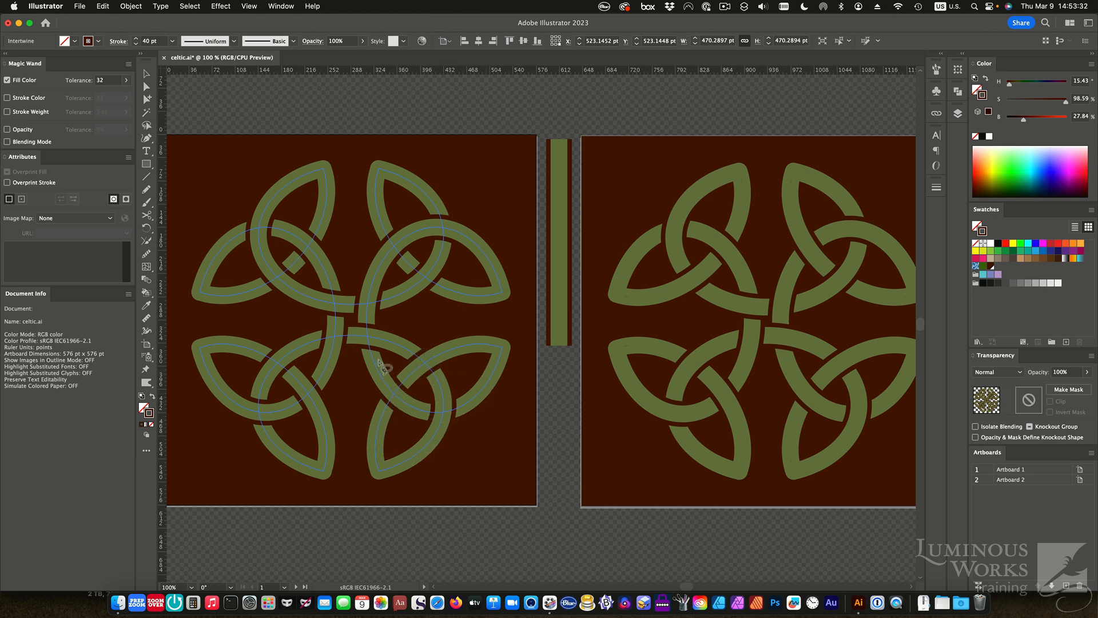
Swap the overlaps at the inner crossings of the upper-right and upper-left knots, then leave Intertwine and deselect the artwork
{"action": "left_click", "coordinate": [396, 251]}
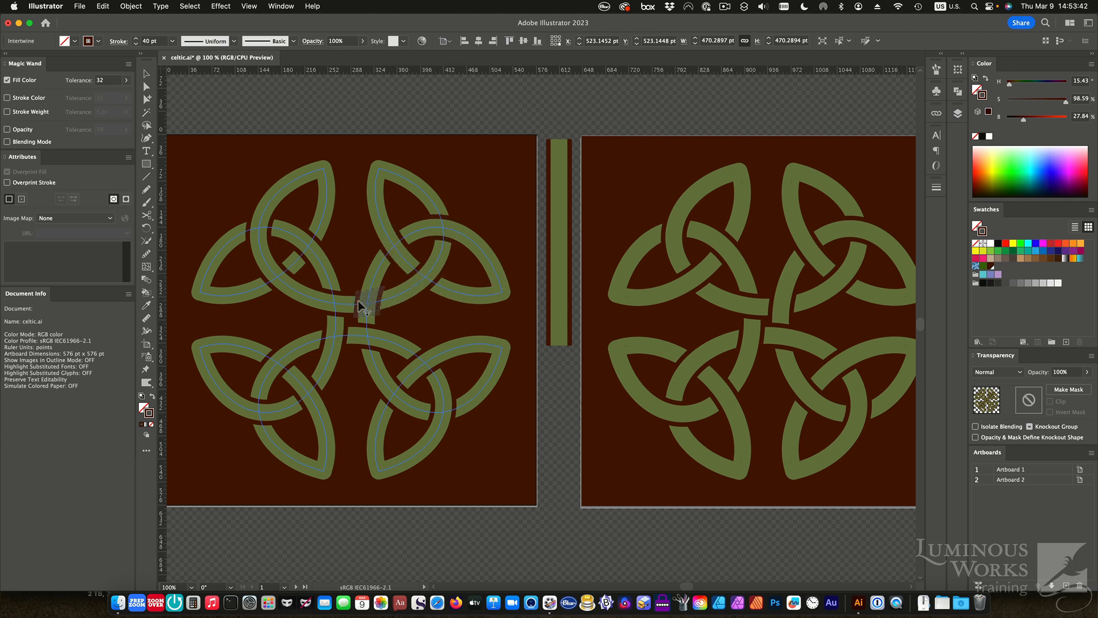
{"action": "left_click", "coordinate": [272, 278]}
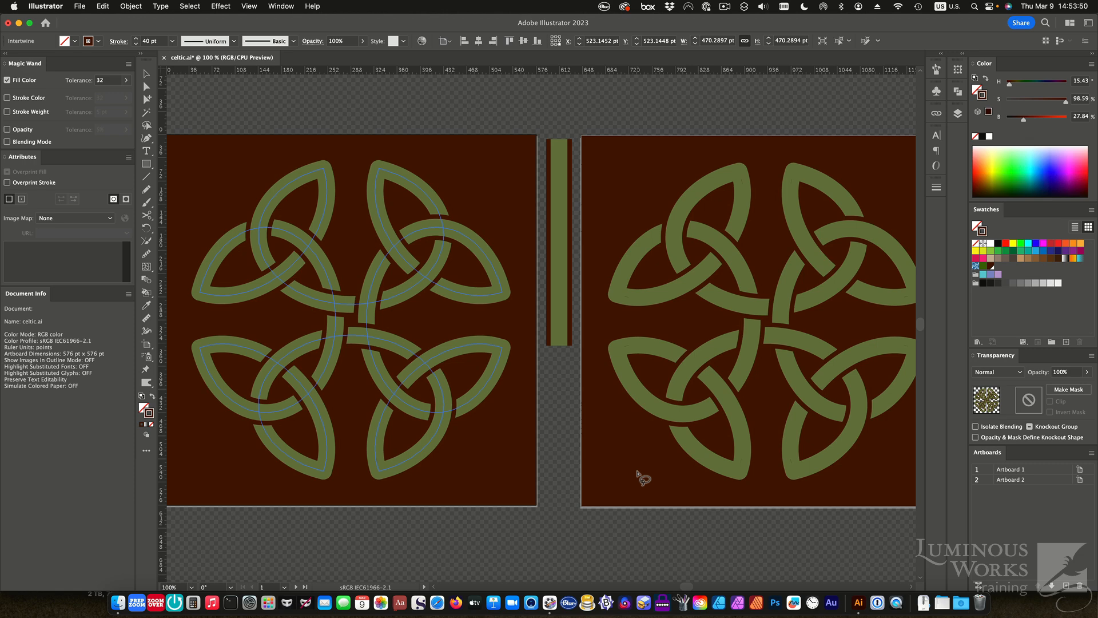
{"action": "key", "text": "v"}
{"action": "left_click", "coordinate": [554, 415]}
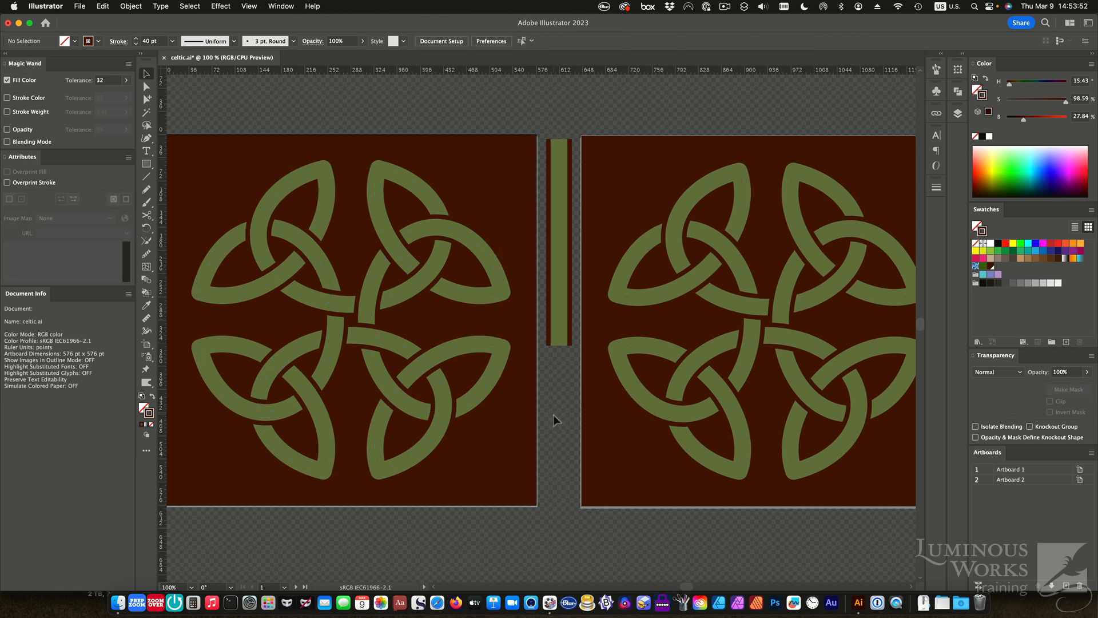